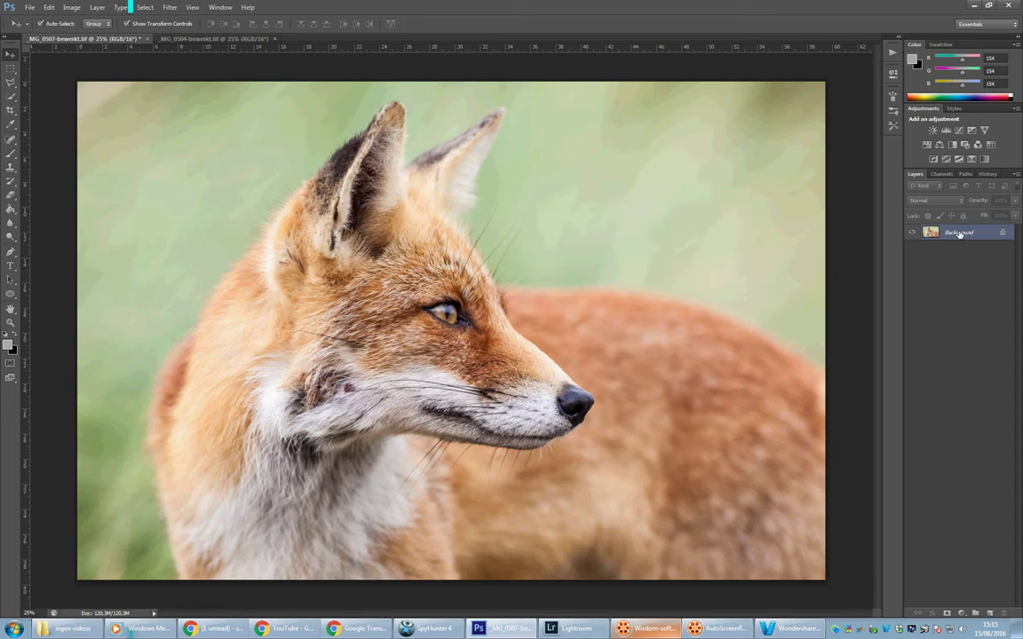
- Show the Actions panel and add a new action set named Frame
left_click(9, 54)
left_click(219, 7)
mouse_move(230, 45)
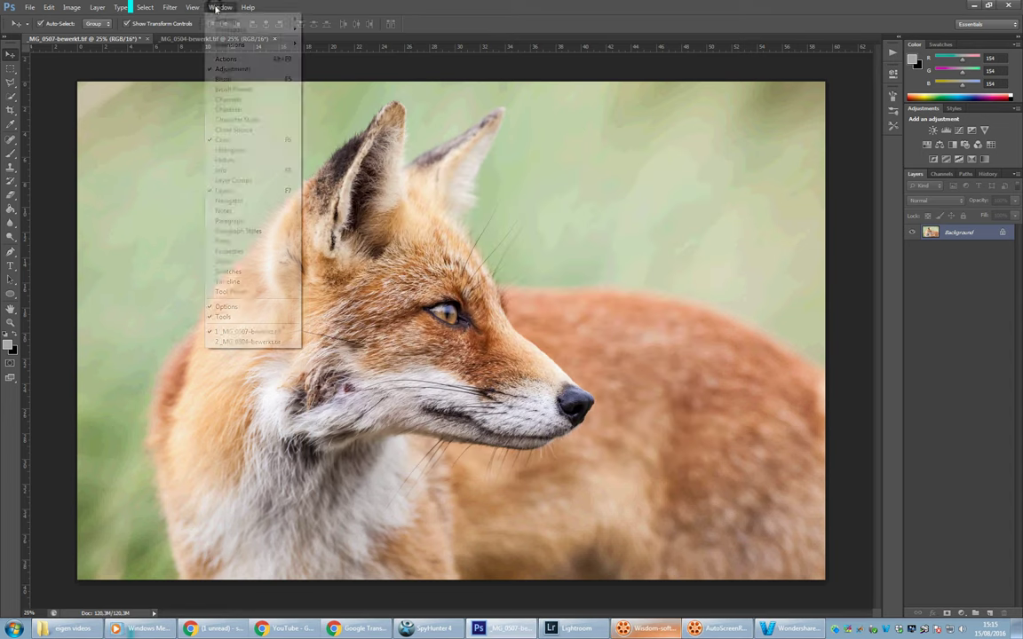
left_click(233, 60)
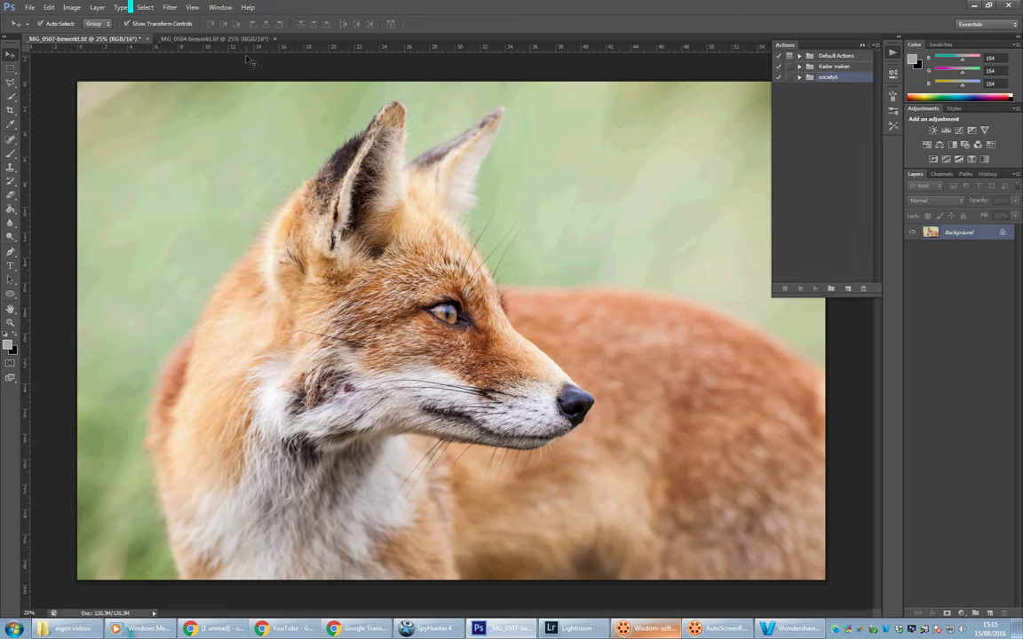
left_click(876, 45)
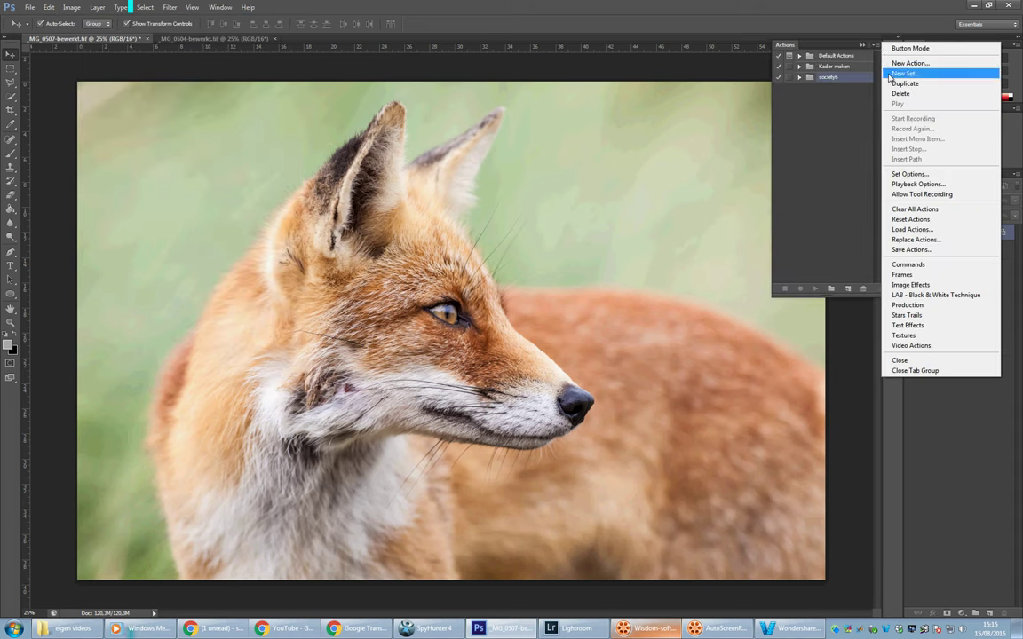
left_click(889, 76)
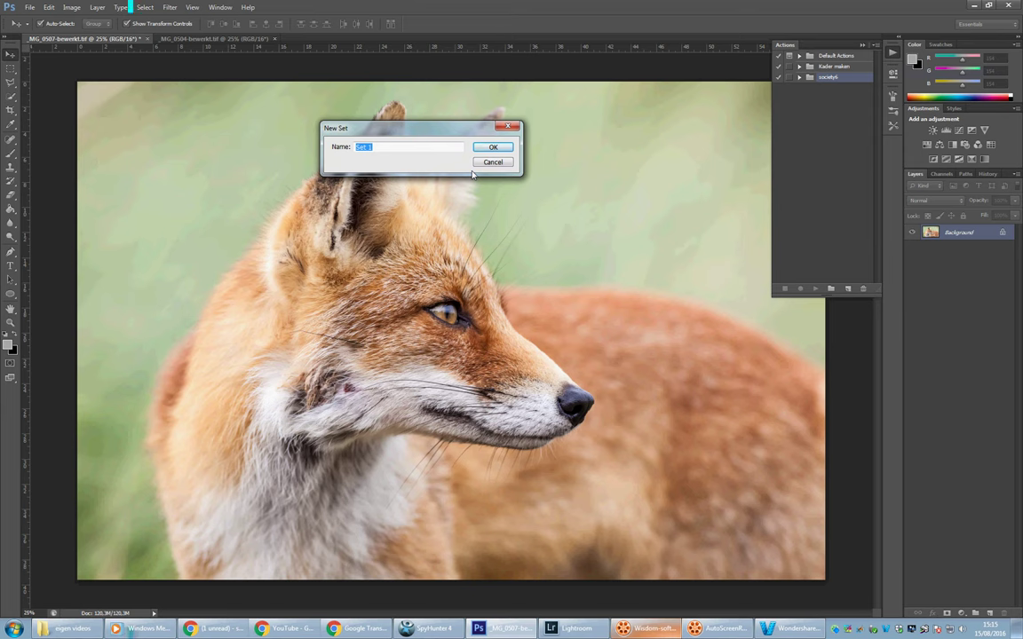
type("Frame")
left_click(496, 146)
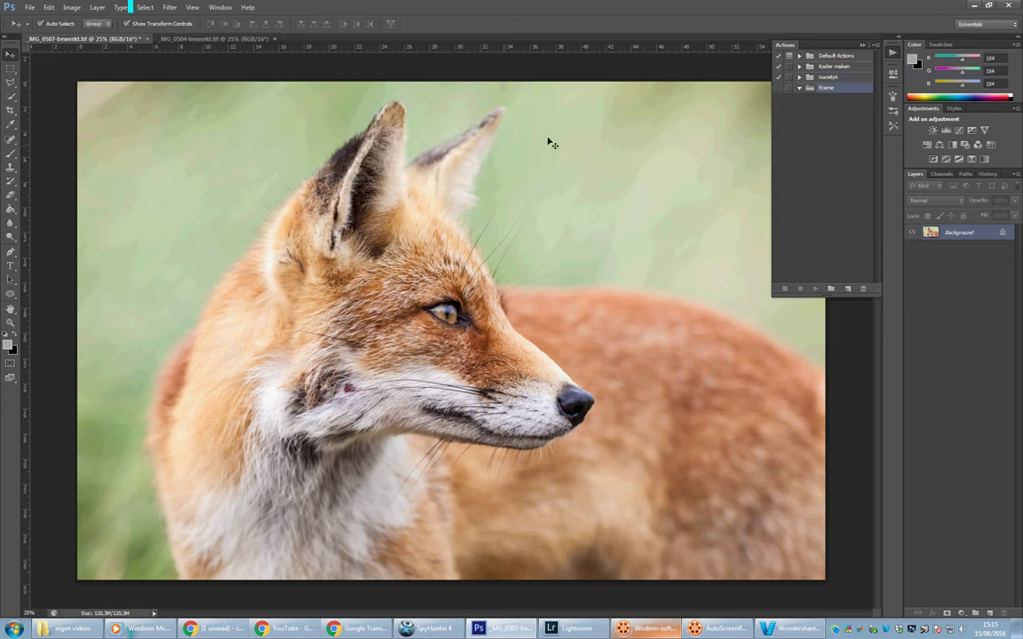
- Create the action 'Frame with shadow and text' in the Frame set and begin recording
left_click(862, 44)
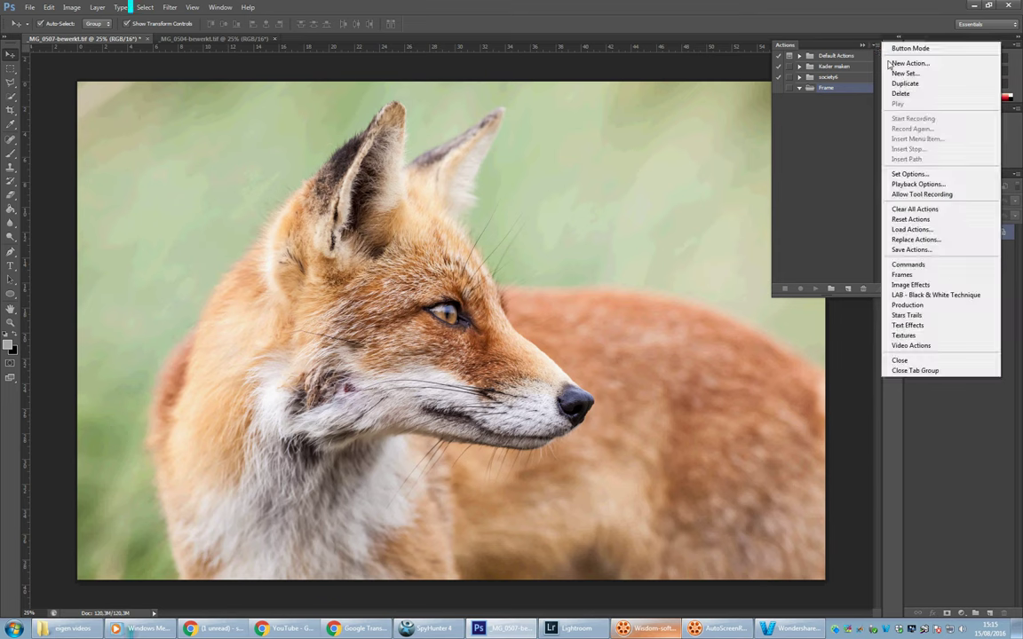
left_click(897, 65)
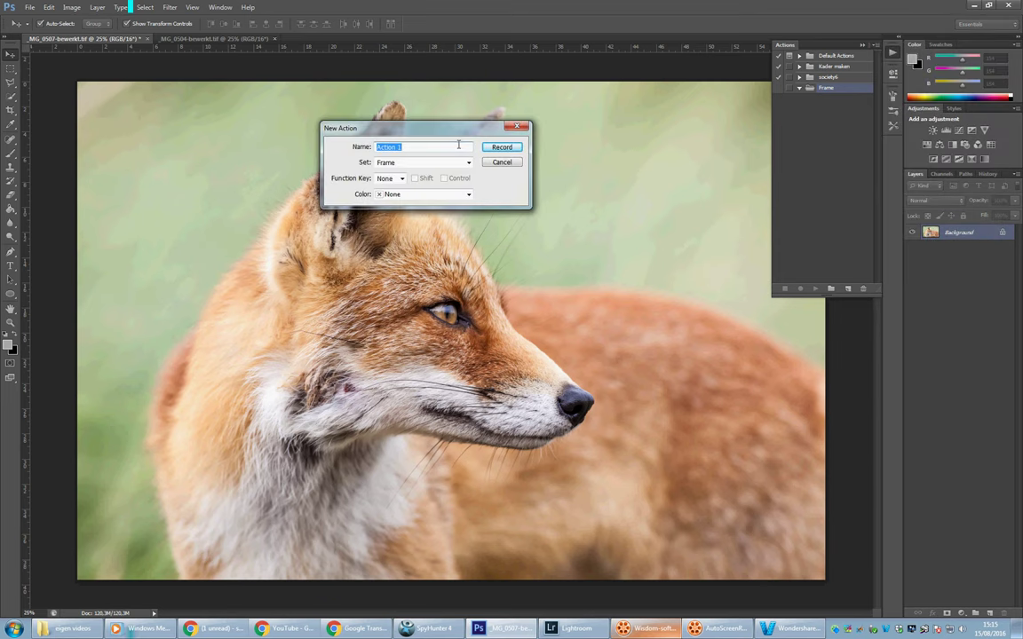
type("Frame with sh")
type("adow and")
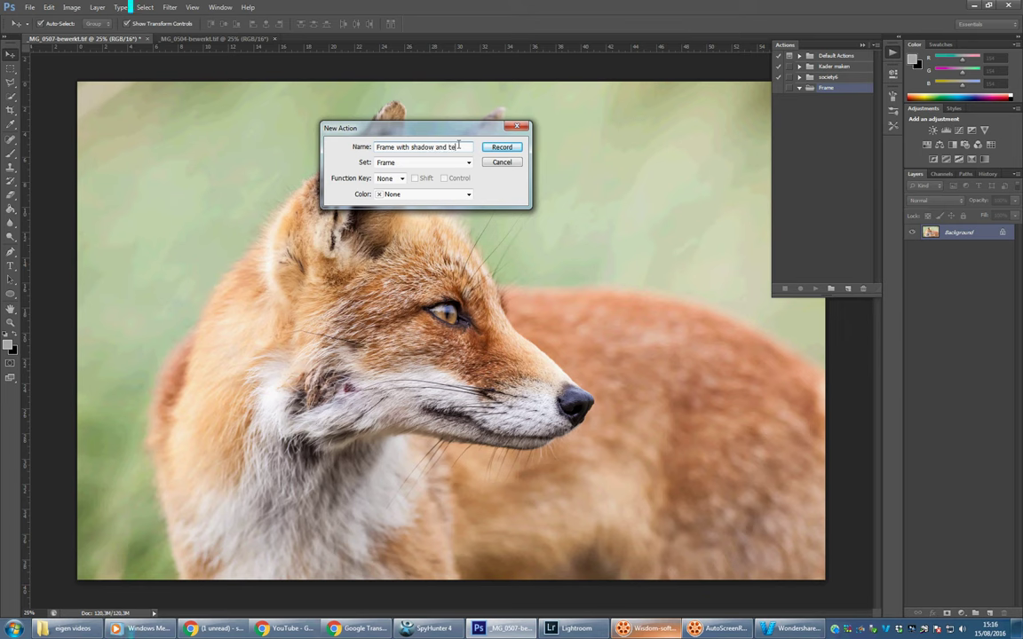
left_click(502, 148)
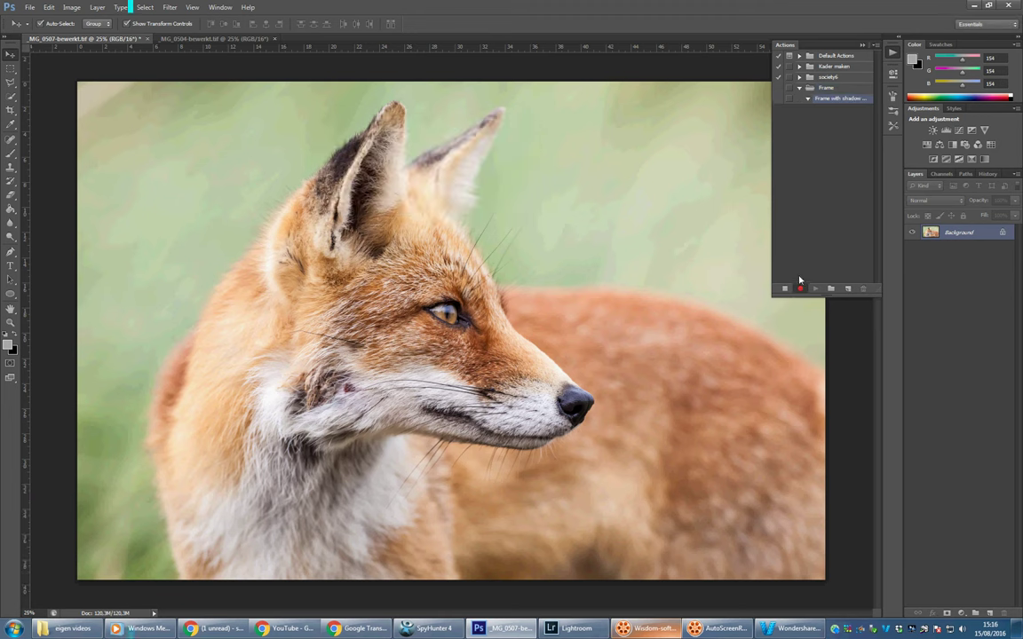
- Convert the Background into Layer 0 and place a new empty Layer 1 beneath it
right_click(965, 234)
left_click(959, 241)
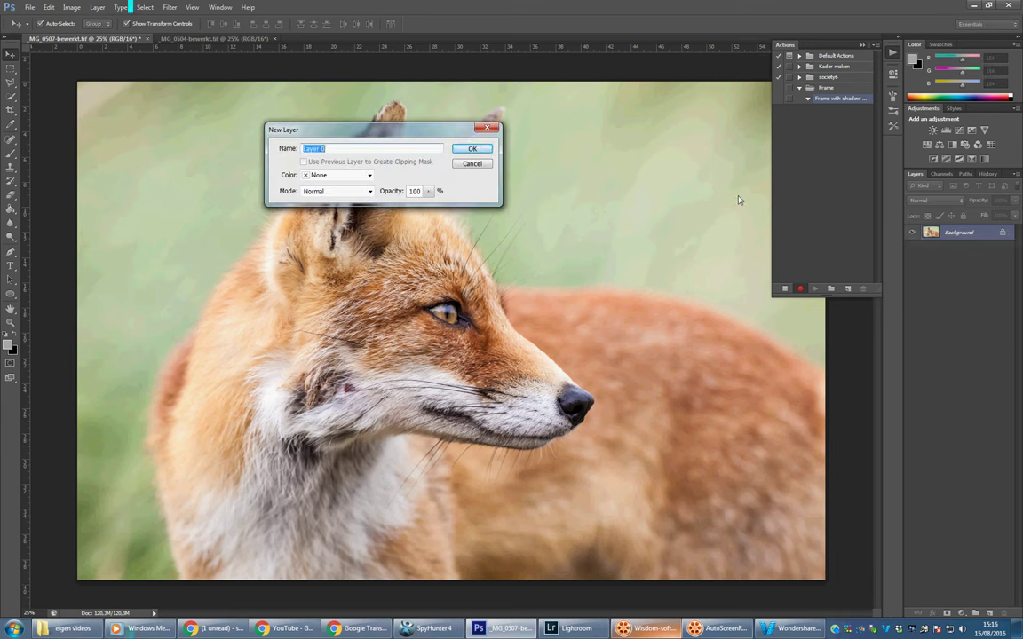
left_click(471, 150)
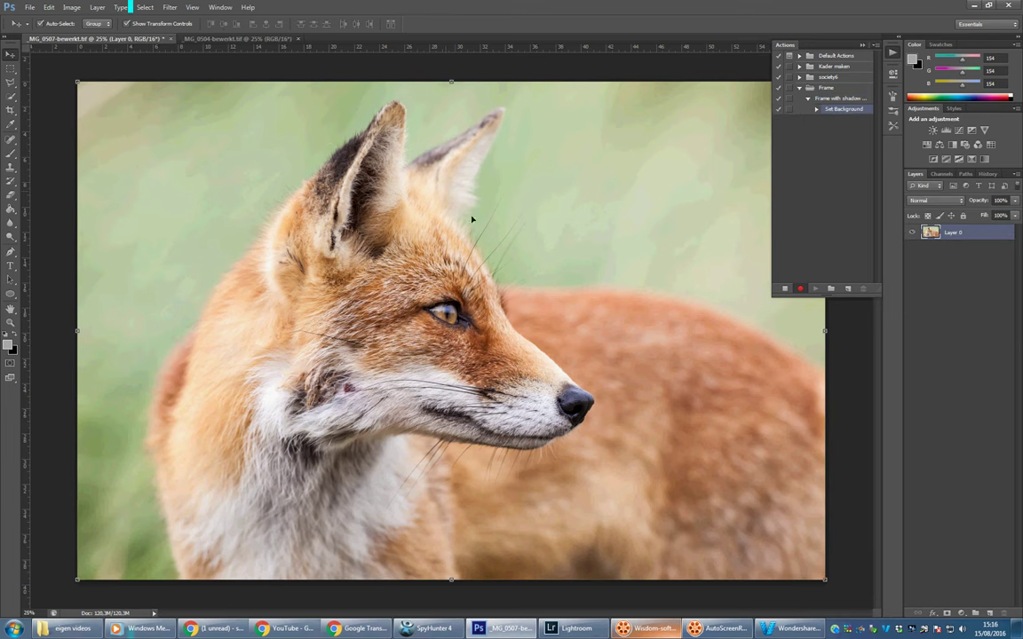
left_click(991, 614)
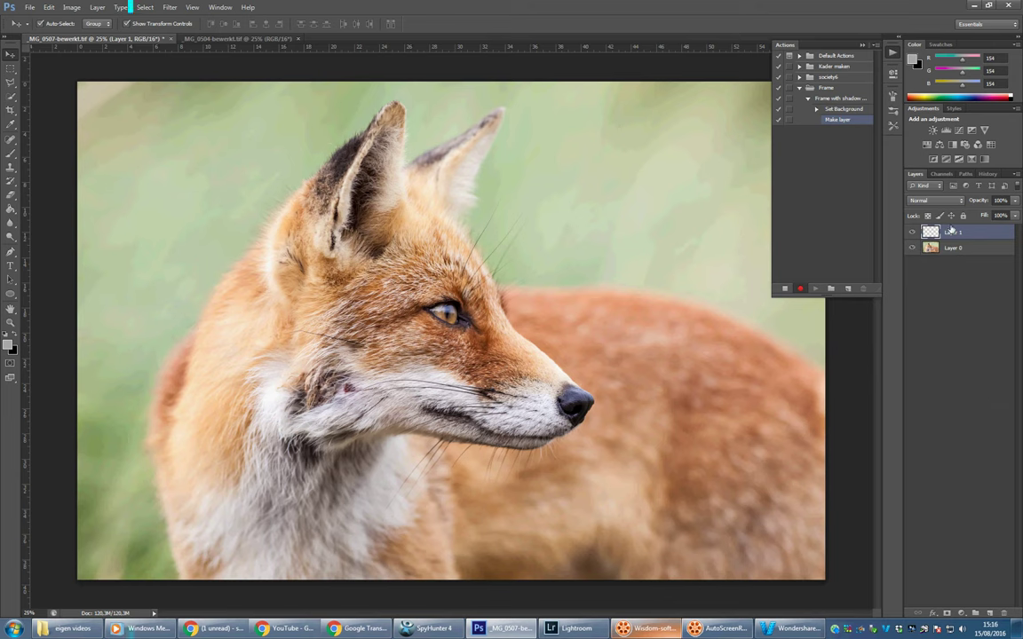
key("ctrl+bracketleft")
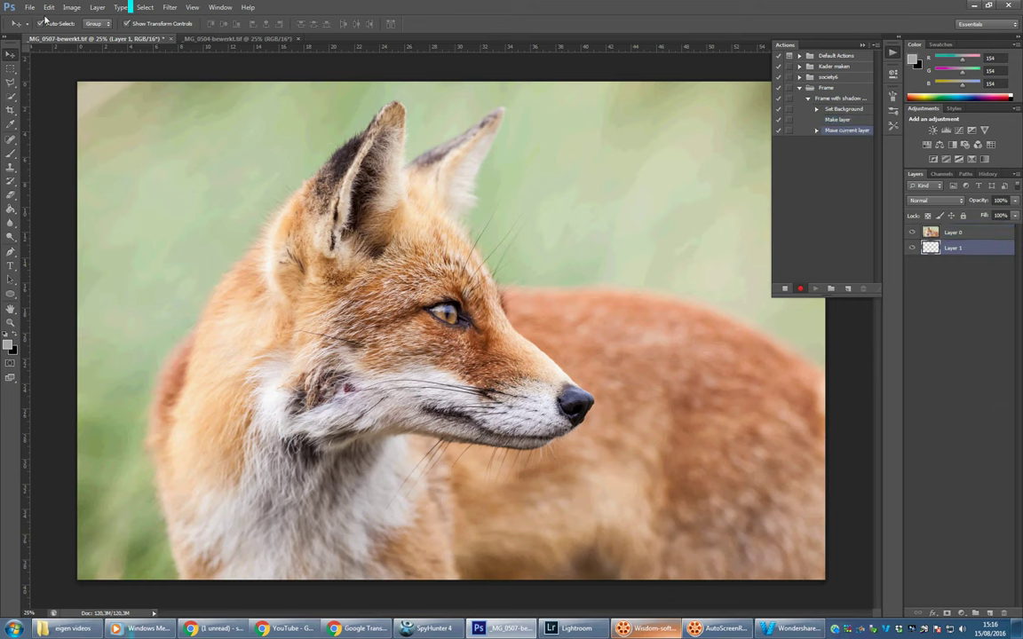
- Enlarge the canvas to 105% width and 105% height in percent units
left_click(71, 7)
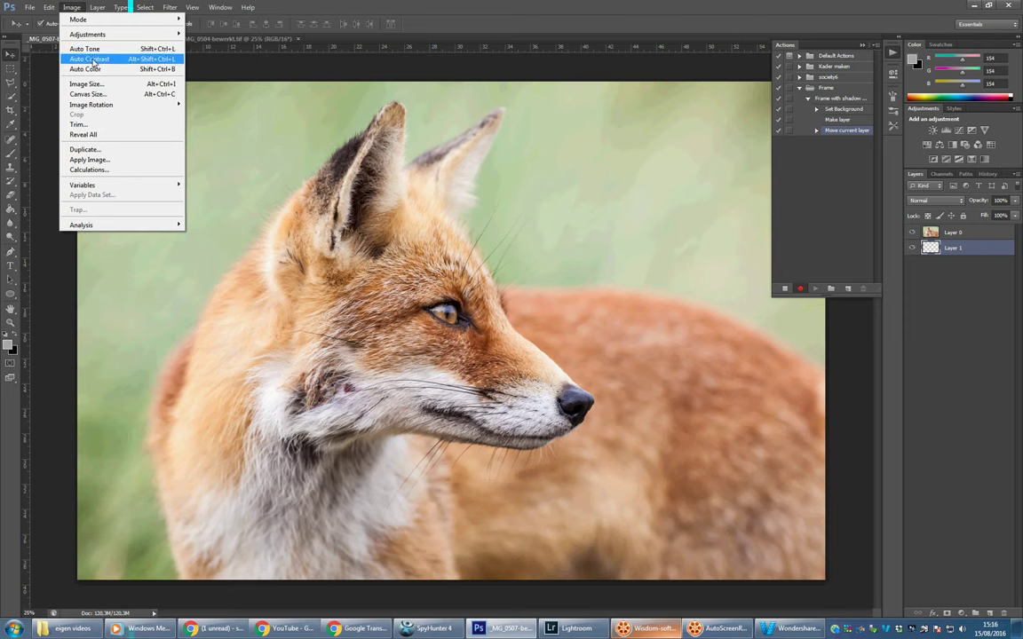
left_click(103, 94)
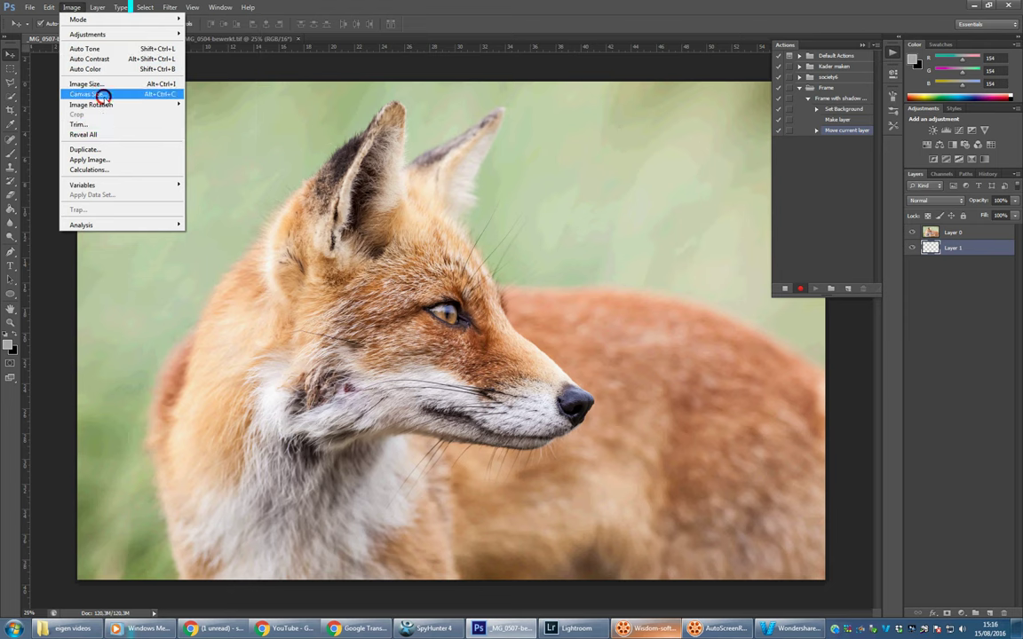
left_click(612, 304)
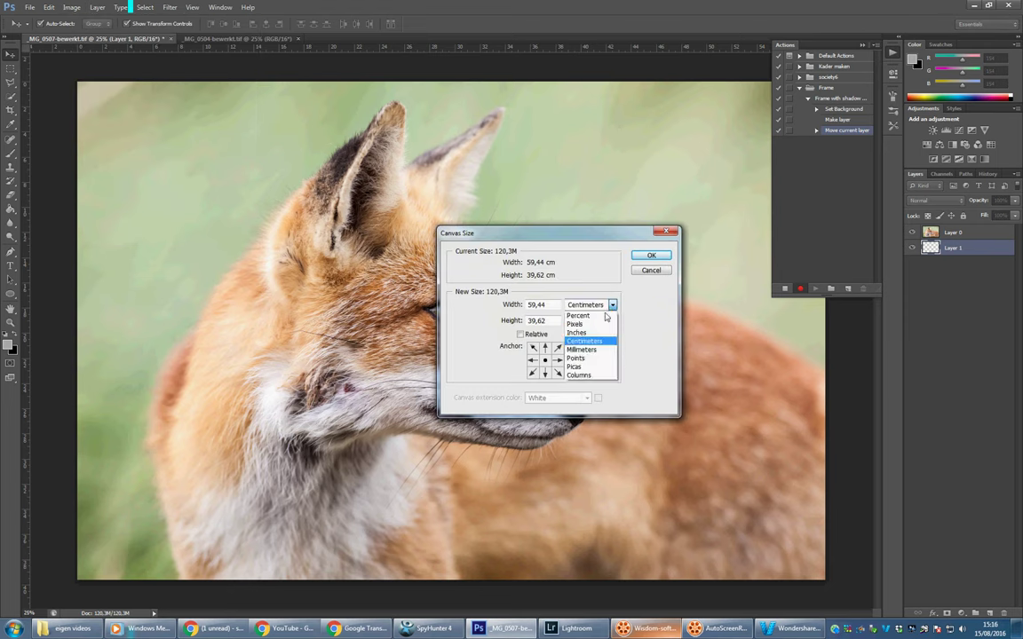
left_click(599, 316)
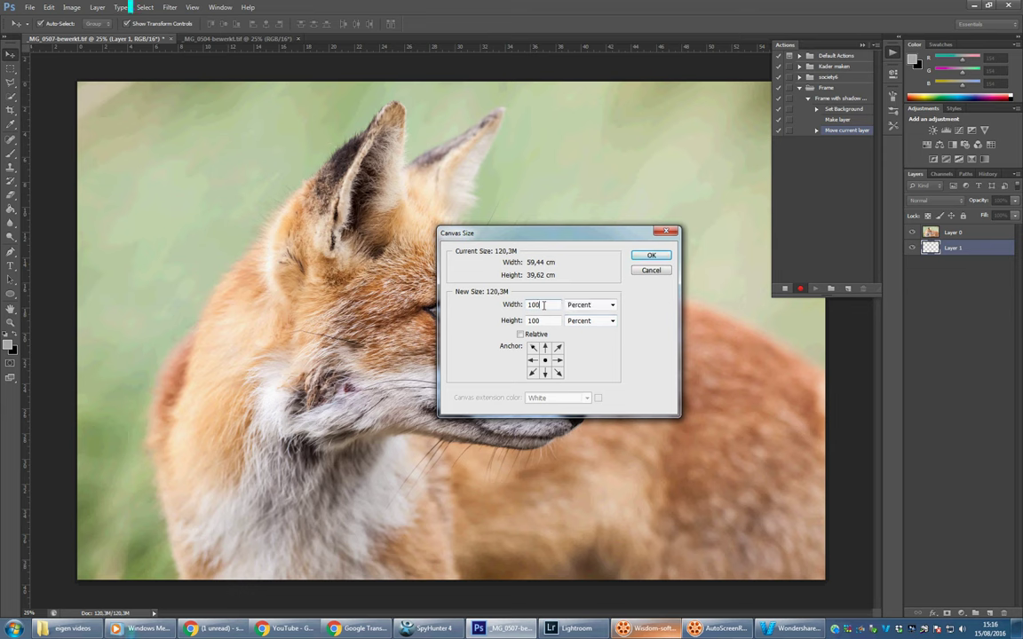
key("BackSpace")
type("5")
left_click(548, 323)
key("BackSpace")
type("5")
left_click(650, 256)
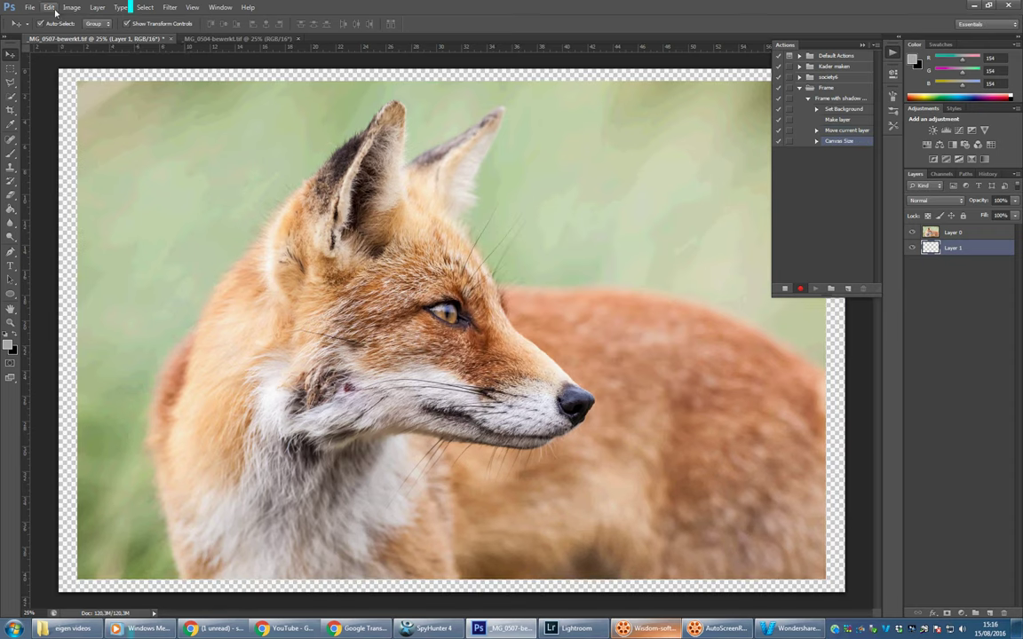
- Extend the canvas height to 105% with a top-centre anchor so it grows downward
left_click(71, 7)
left_click(92, 93)
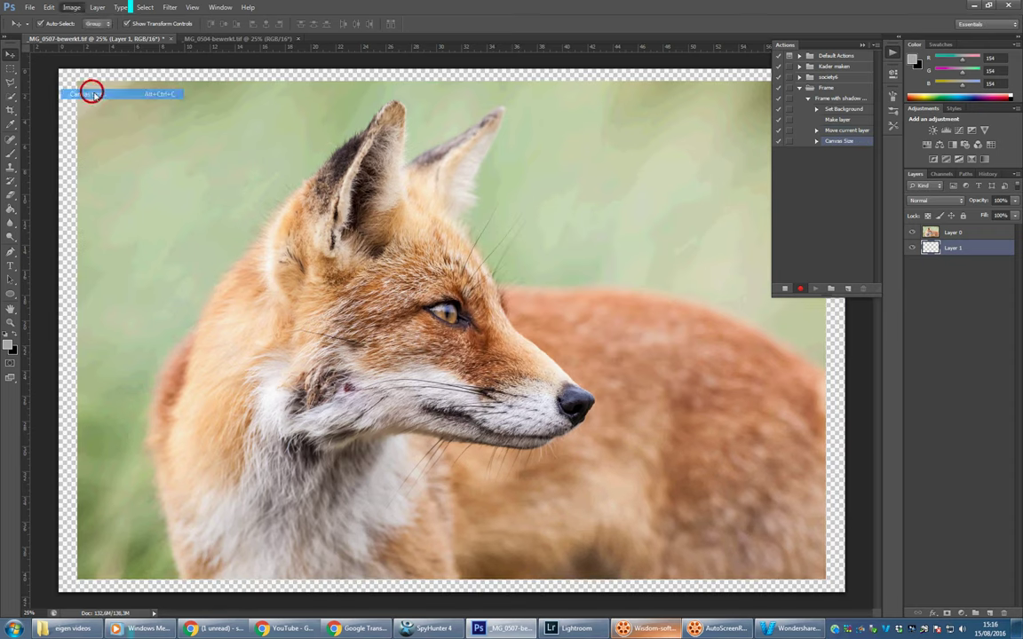
left_click(612, 305)
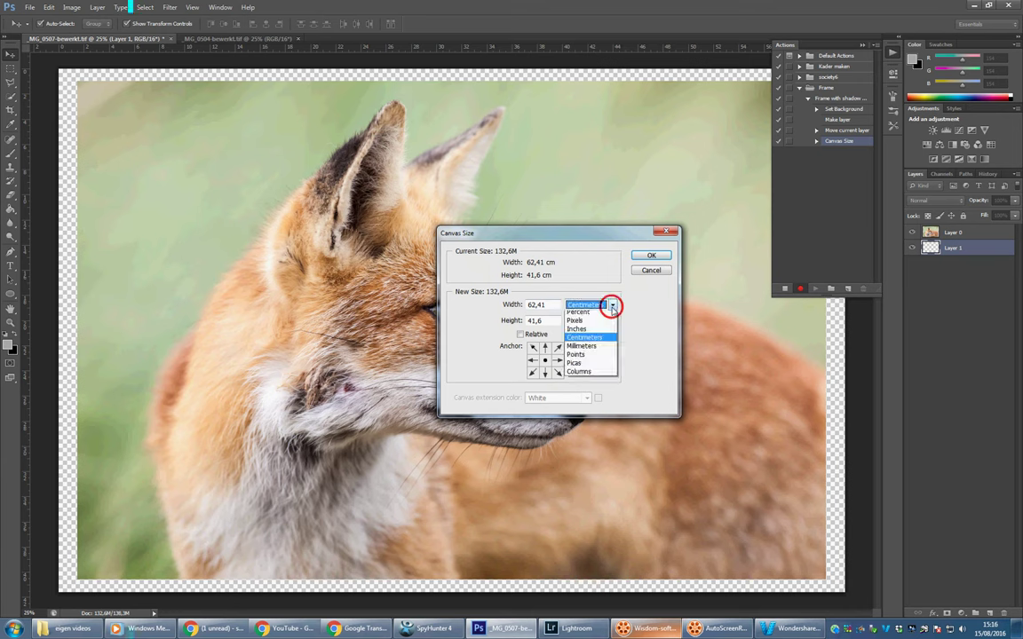
left_click(582, 313)
left_click(539, 320)
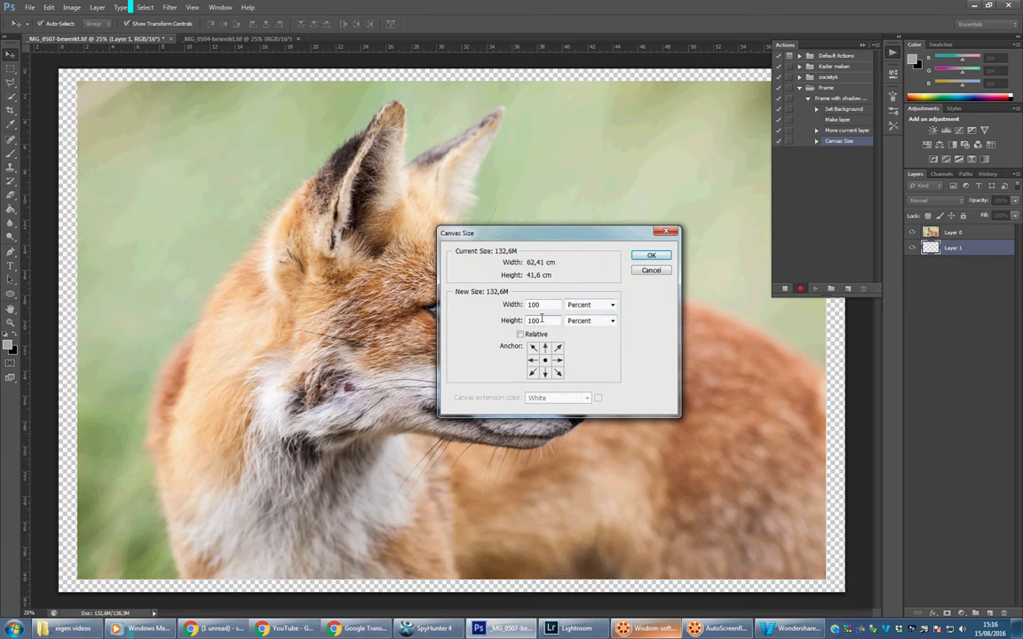
type("105")
left_click(545, 348)
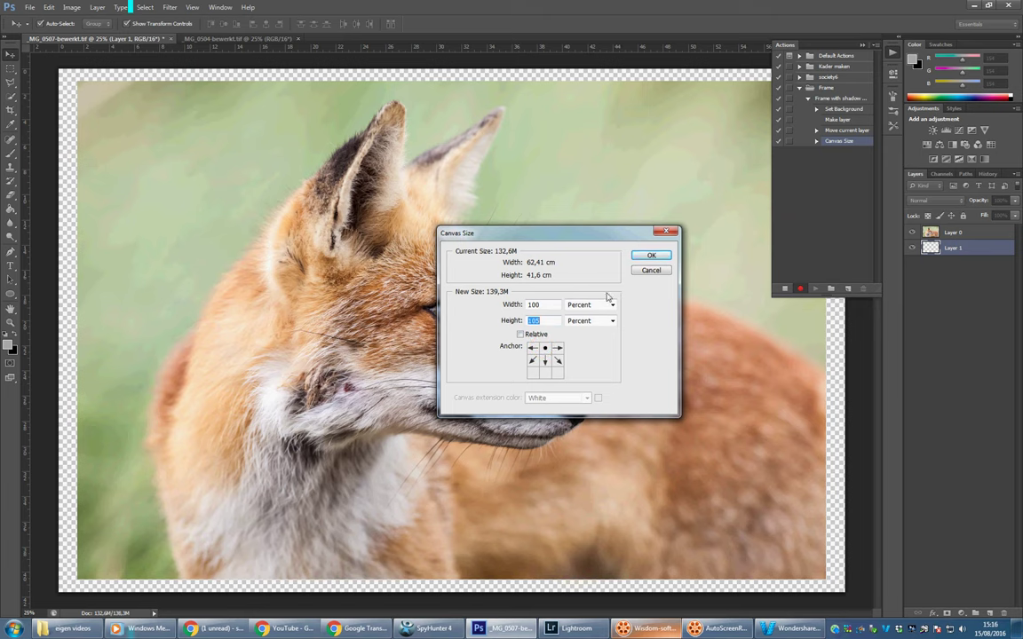
left_click(653, 257)
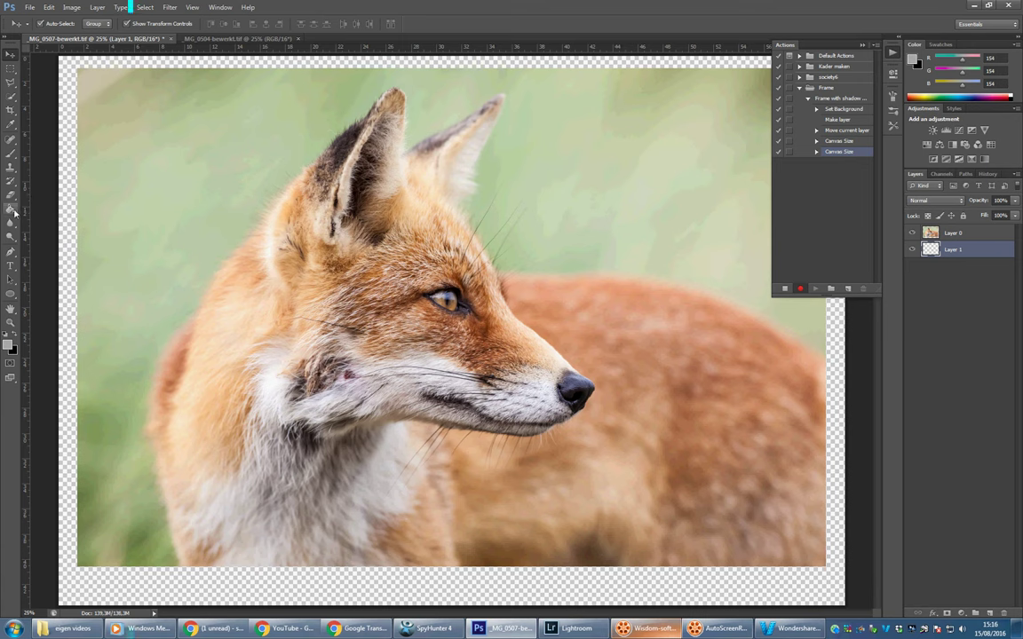
- Paint-bucket fill the transparent border with near-white fffefe, then select the fox photo layer
left_click_drag(10, 210, 33, 217)
left_click(39, 220)
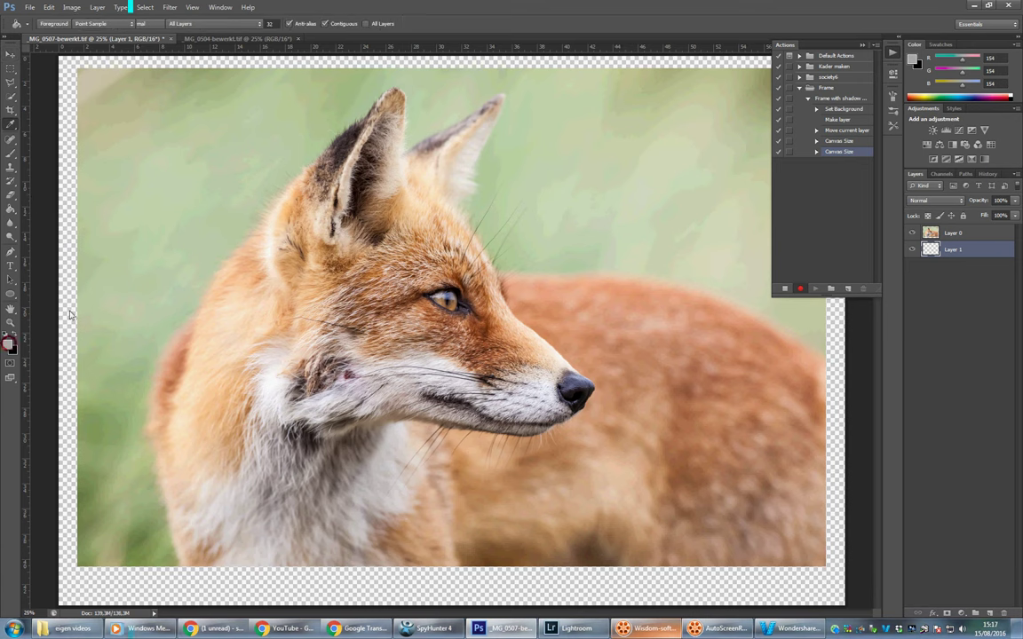
left_click(11, 347)
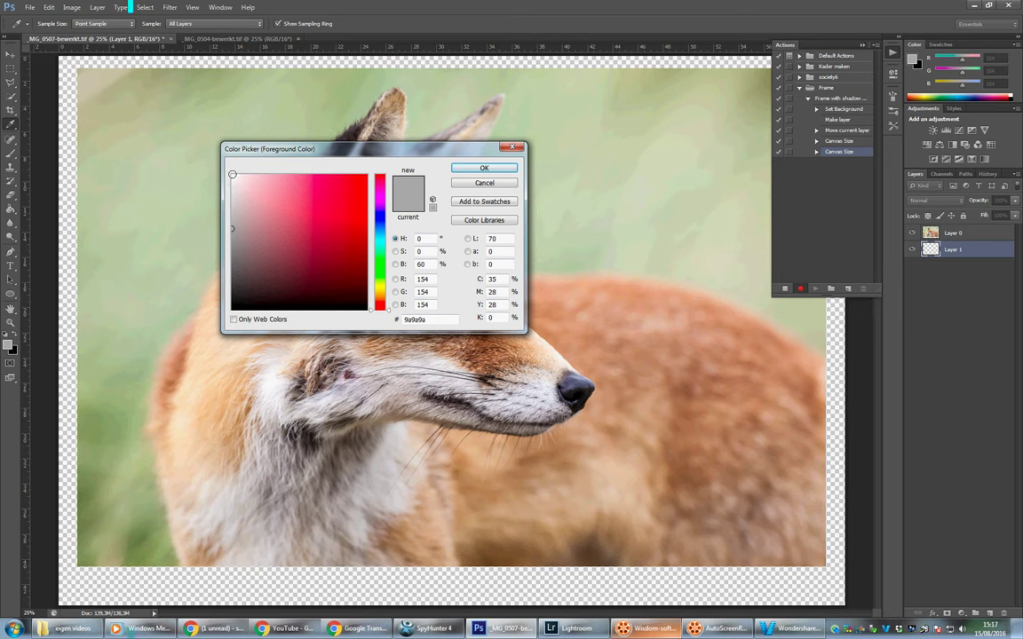
left_click(232, 176)
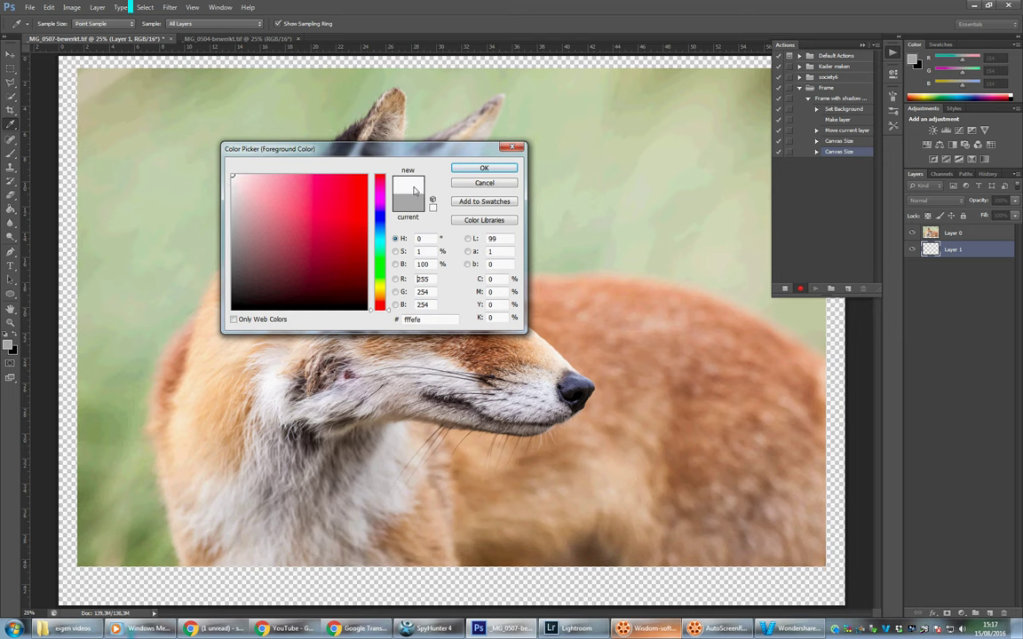
left_click(489, 169)
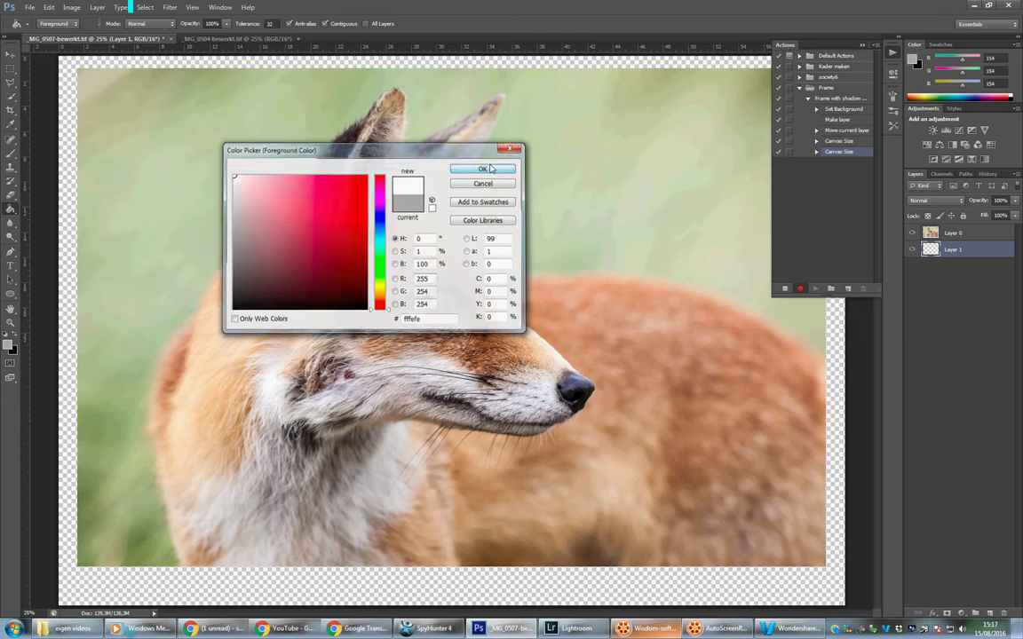
left_click(505, 581)
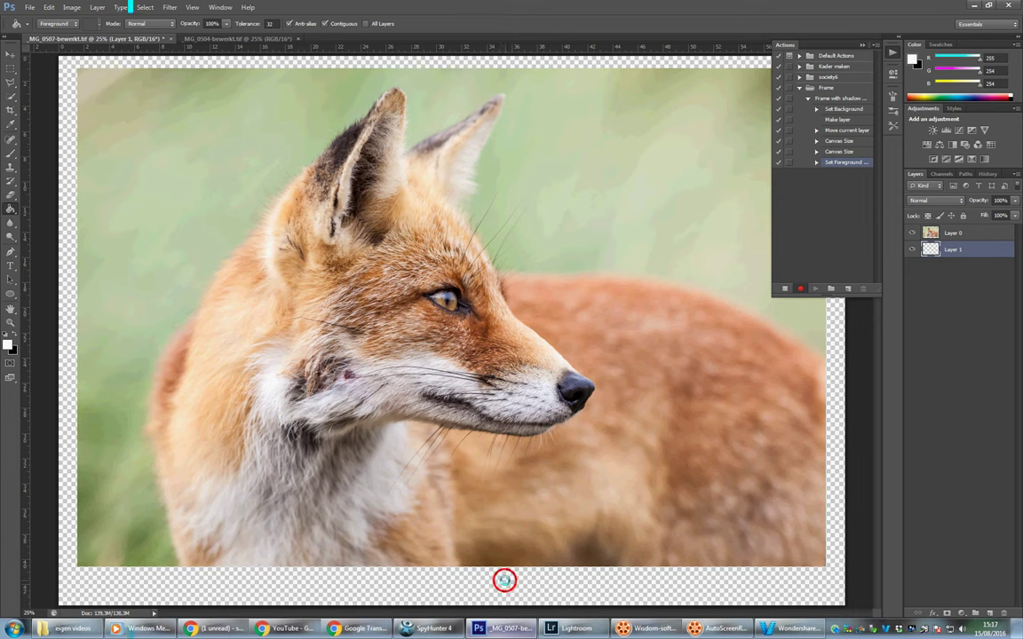
left_click(11, 54)
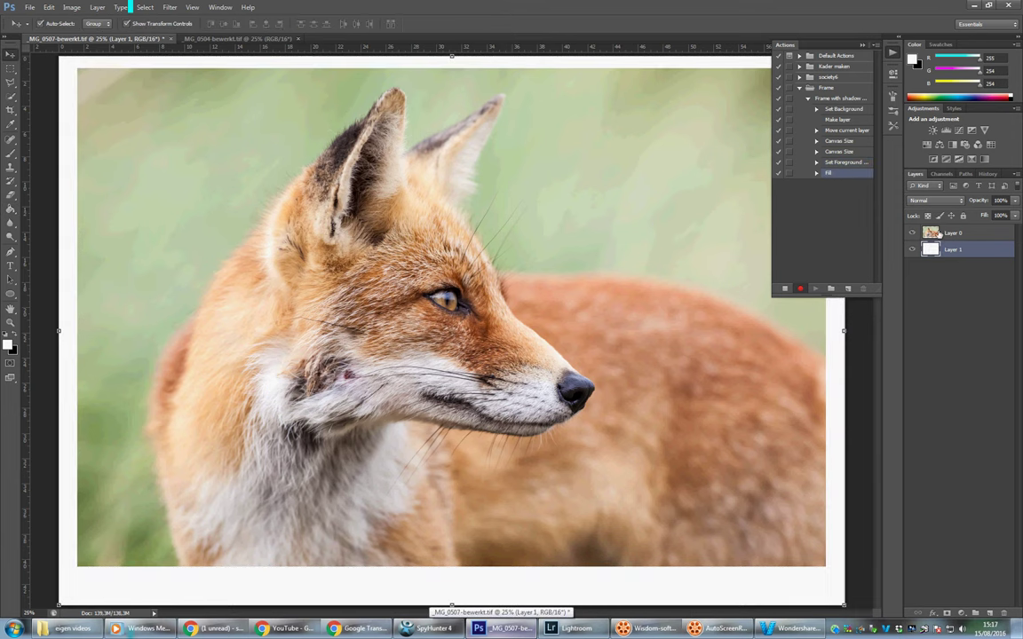
left_click(925, 232)
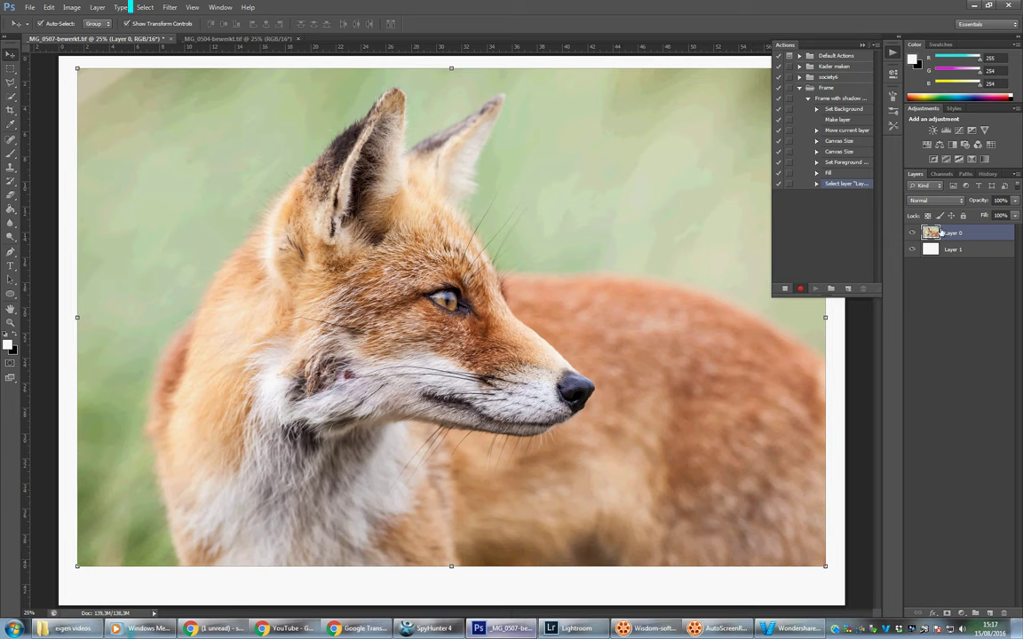
- Add a Drop Shadow effect to the fox layer with shadow colour 5d5c5c
left_click(932, 614)
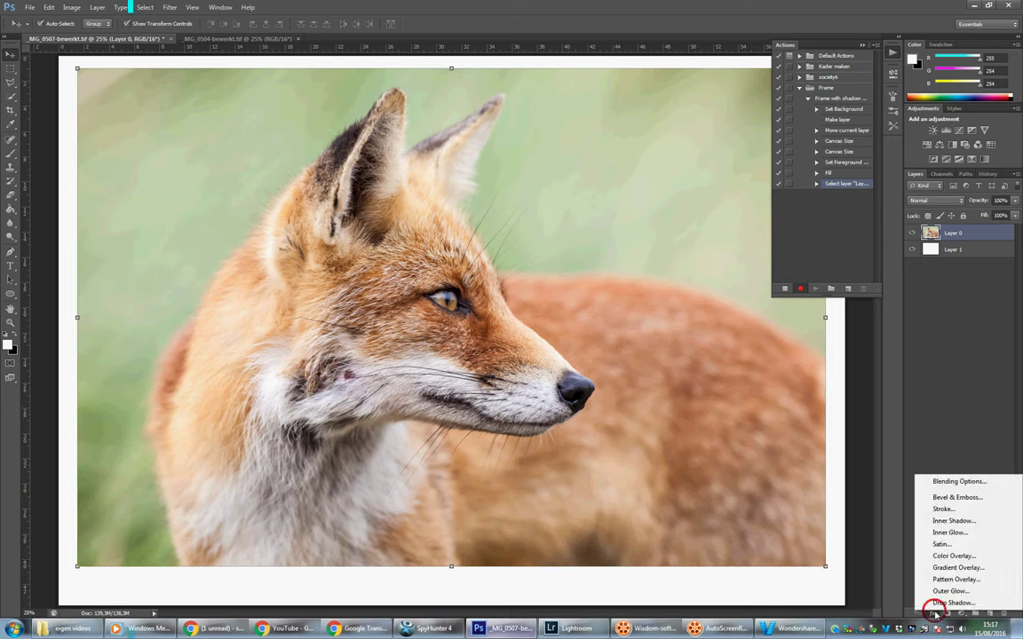
left_click(944, 603)
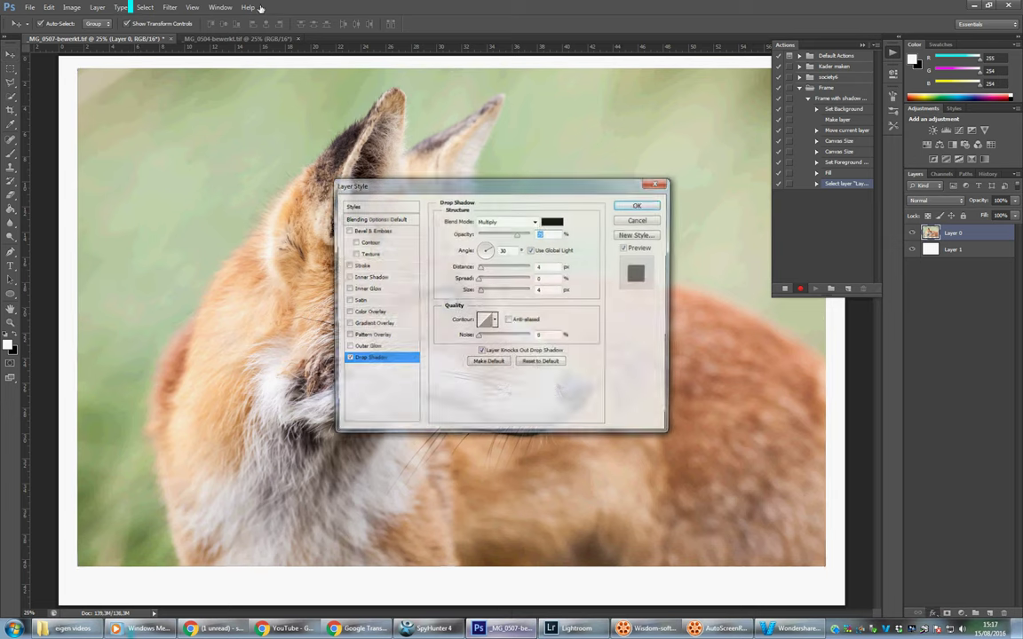
left_click(558, 222)
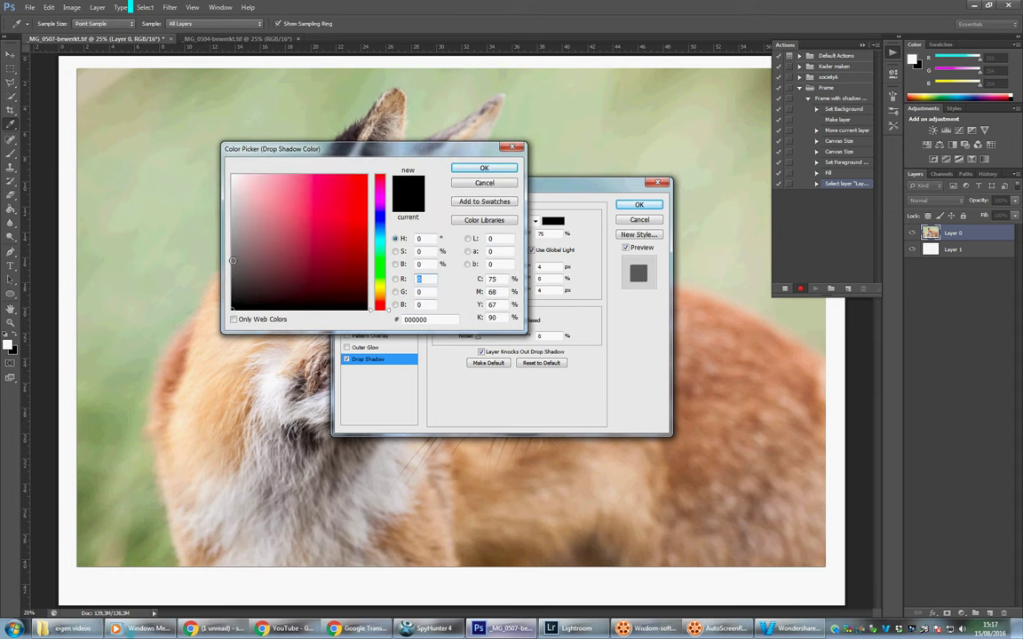
left_click(210, 235)
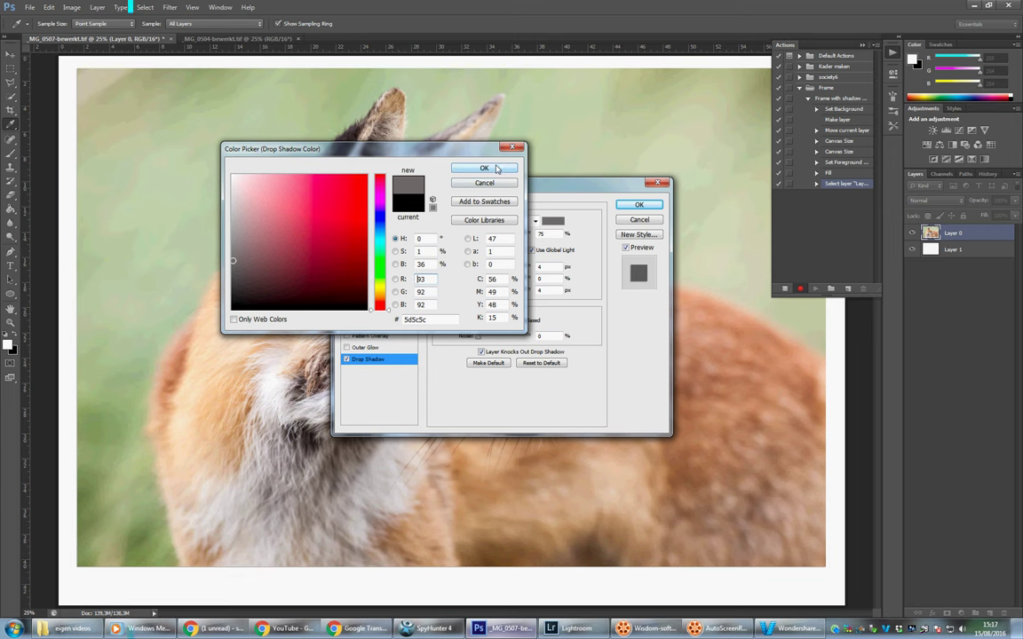
left_click(494, 167)
left_click(541, 234)
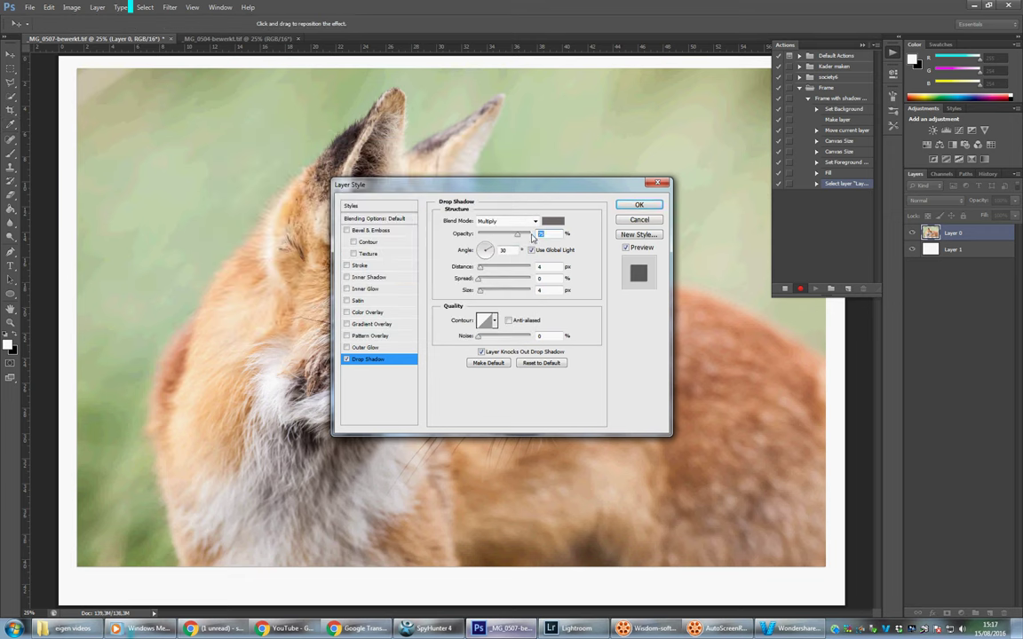
- Set the drop shadow angle to 145°, distance 70 px, size 50 px, and confirm
left_click(535, 235)
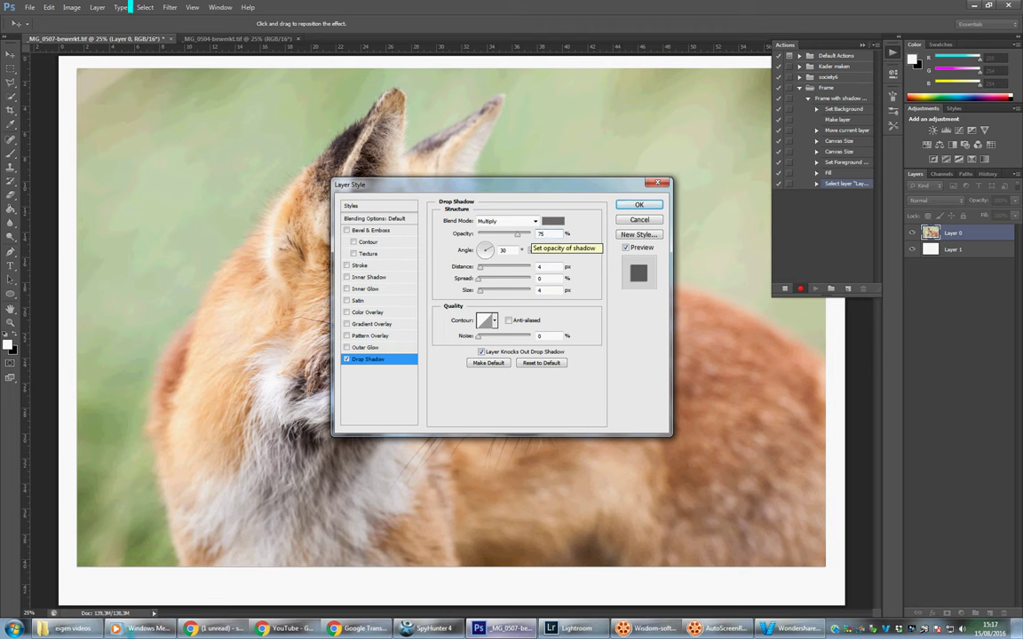
key("Tab")
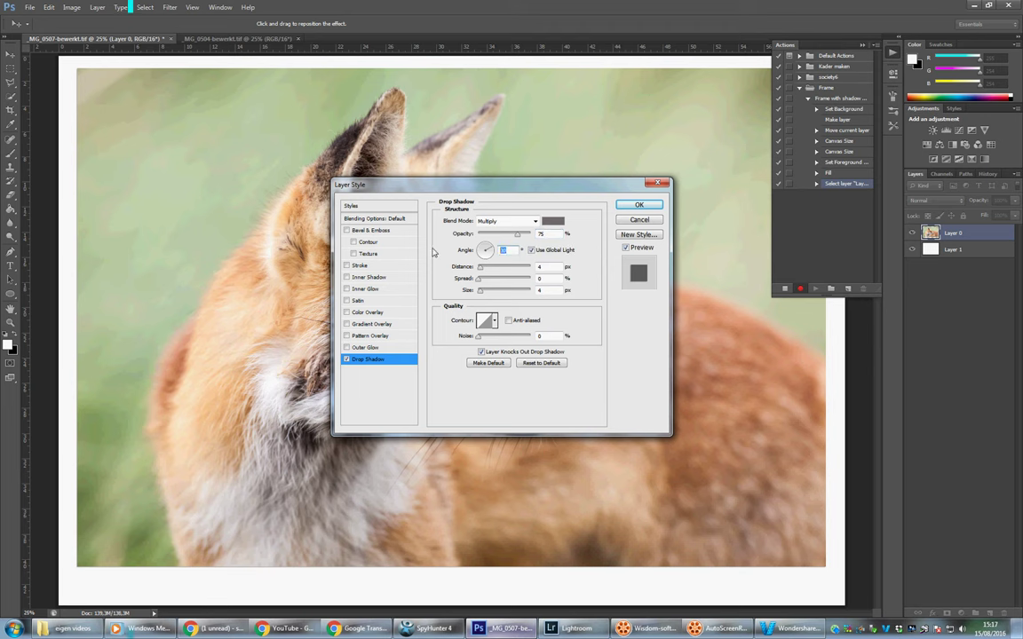
type("145")
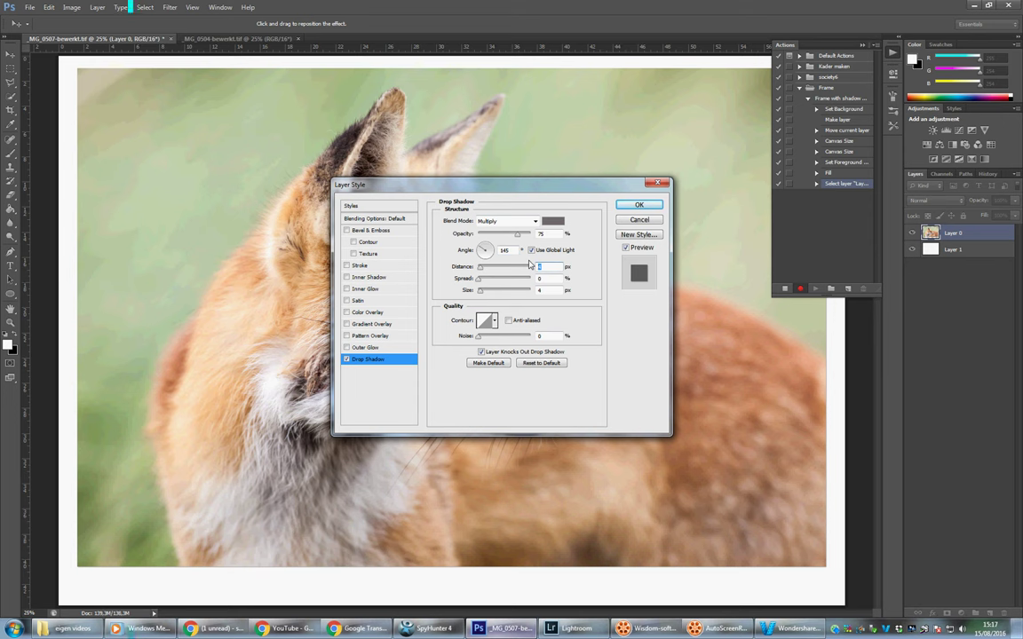
type("50")
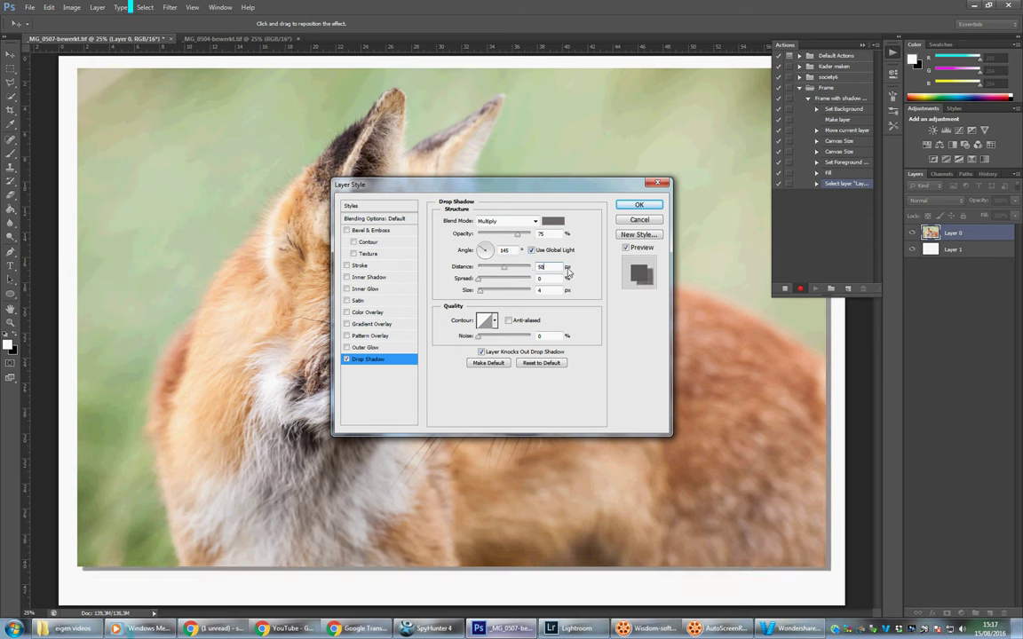
left_click(477, 268)
type("7")
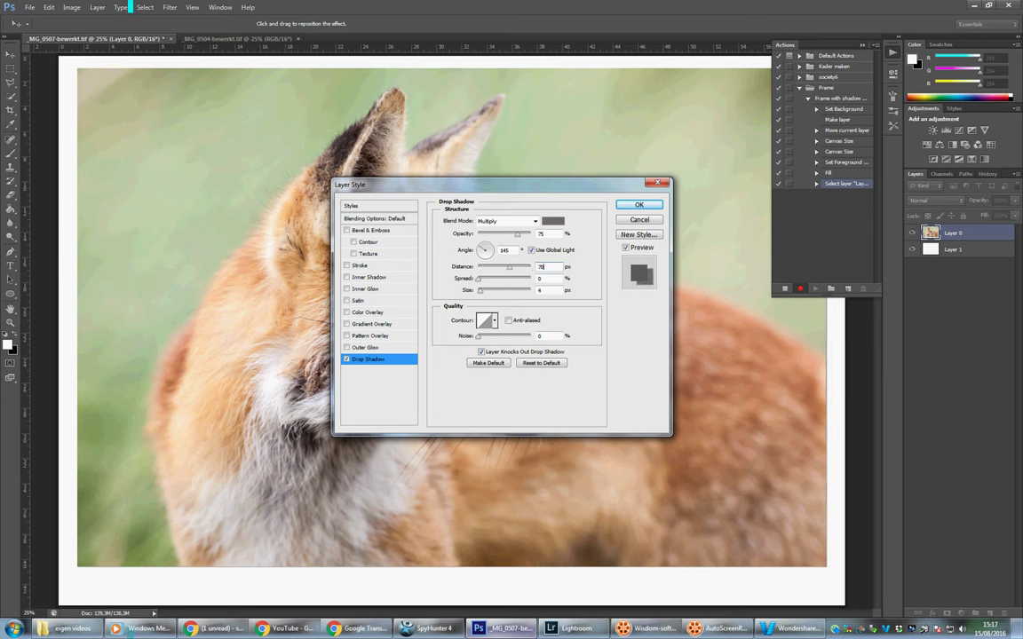
type("0")
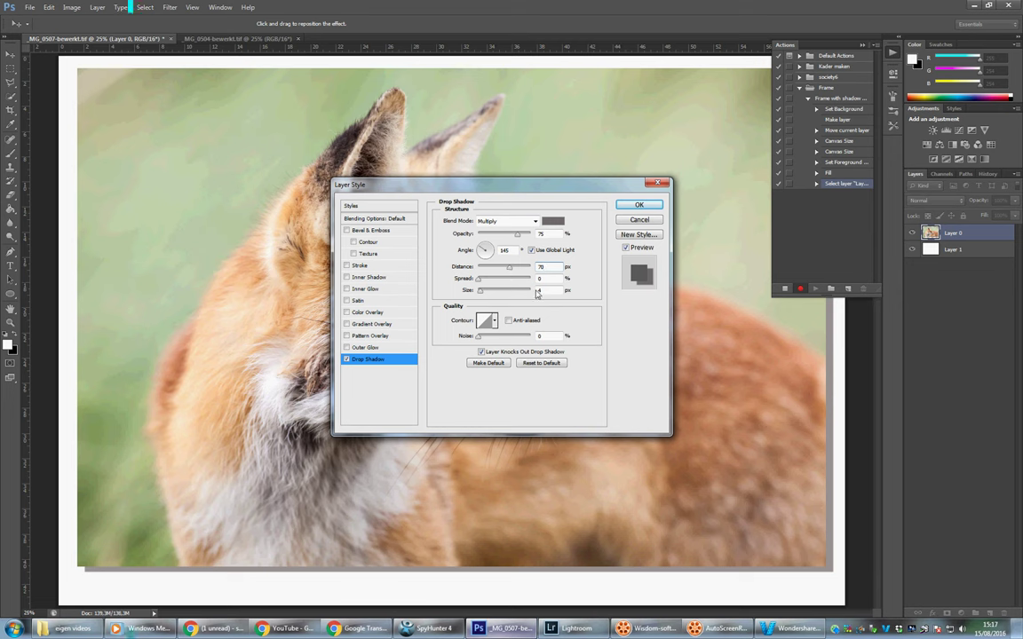
left_click(544, 291)
type("0")
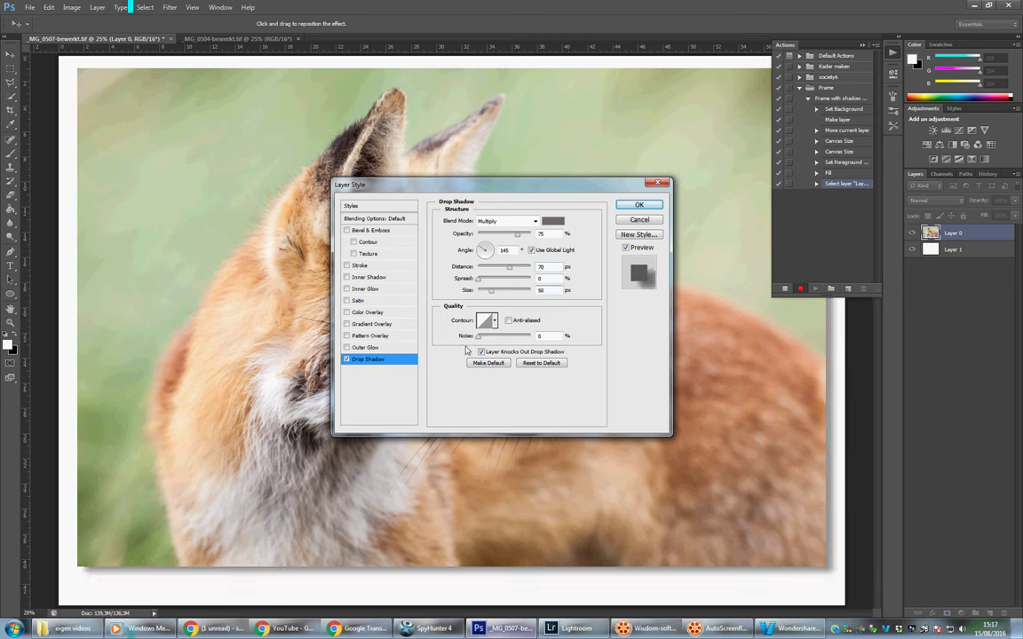
left_click(640, 205)
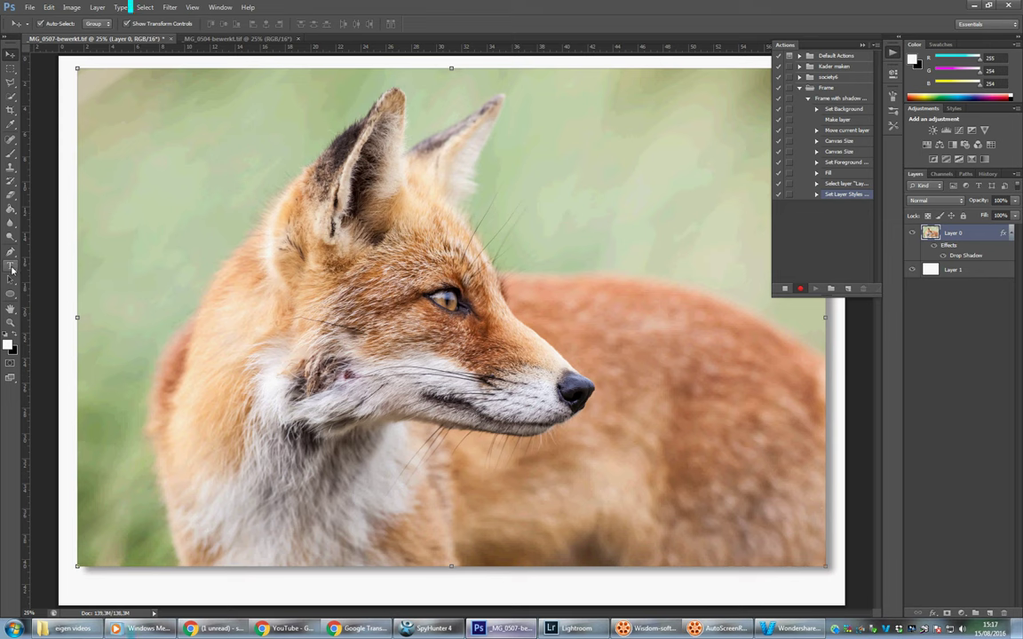
- With the Type tool, set text colour to a5a4a4, keeping 24 pt Giddyup Std
left_click(11, 266)
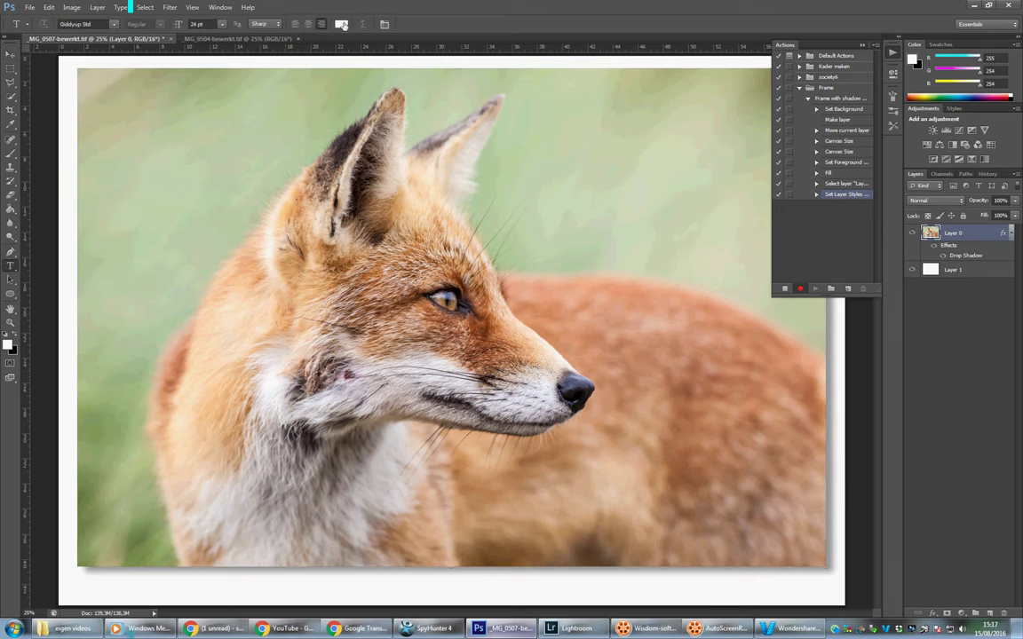
left_click(343, 25)
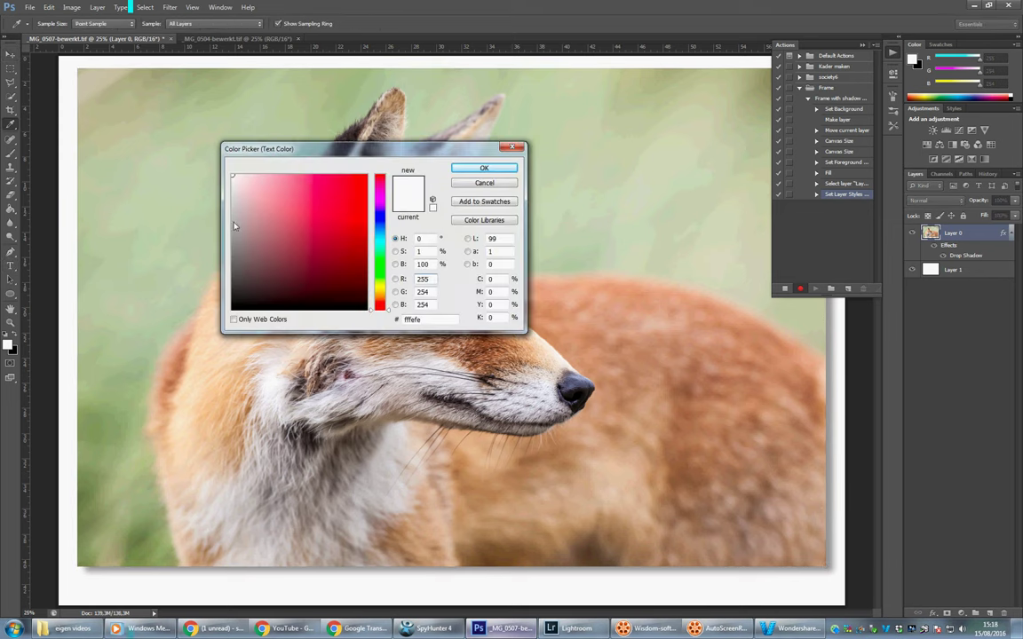
left_click(209, 200)
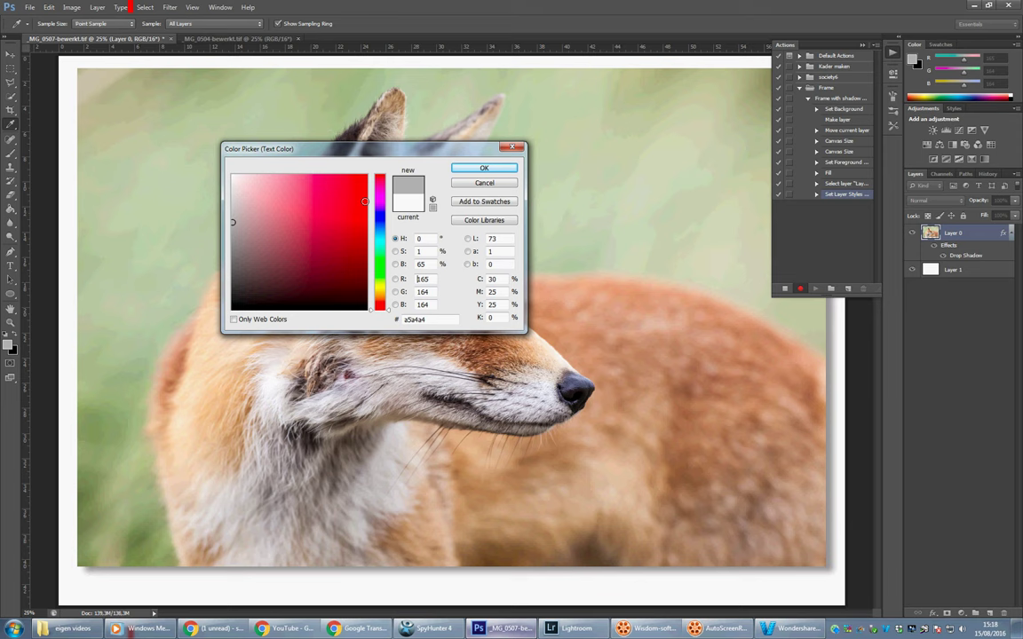
left_click(483, 169)
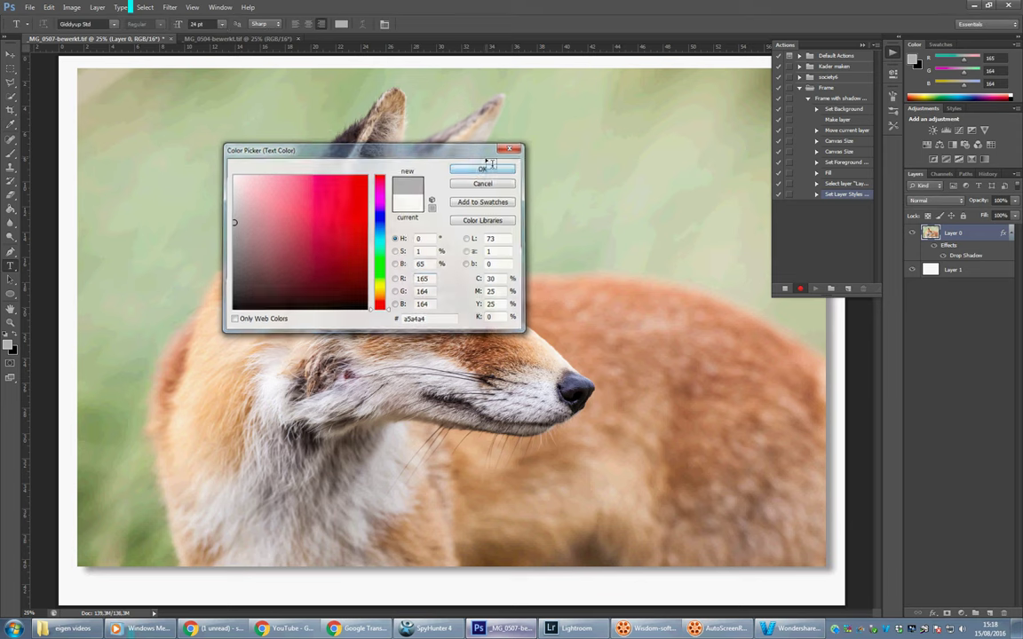
left_click(222, 24)
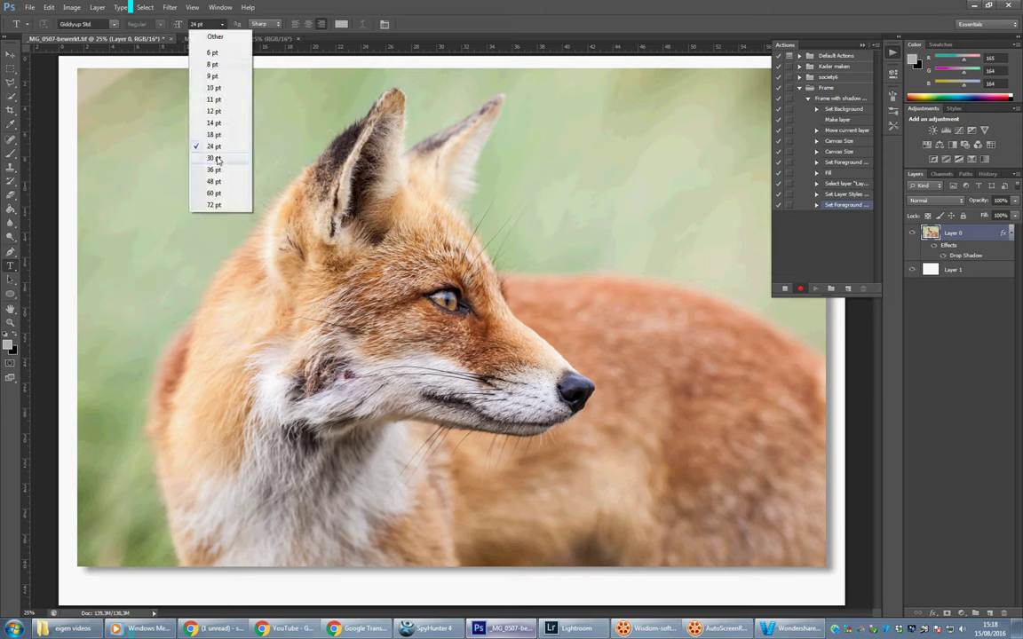
left_click(211, 145)
left_click(114, 24)
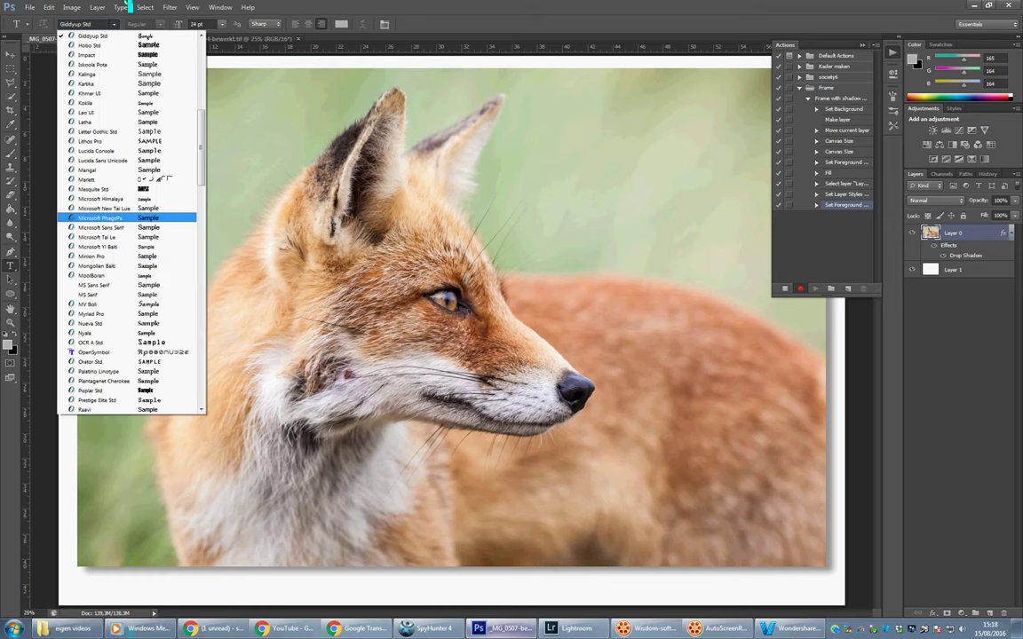
left_click(83, 26)
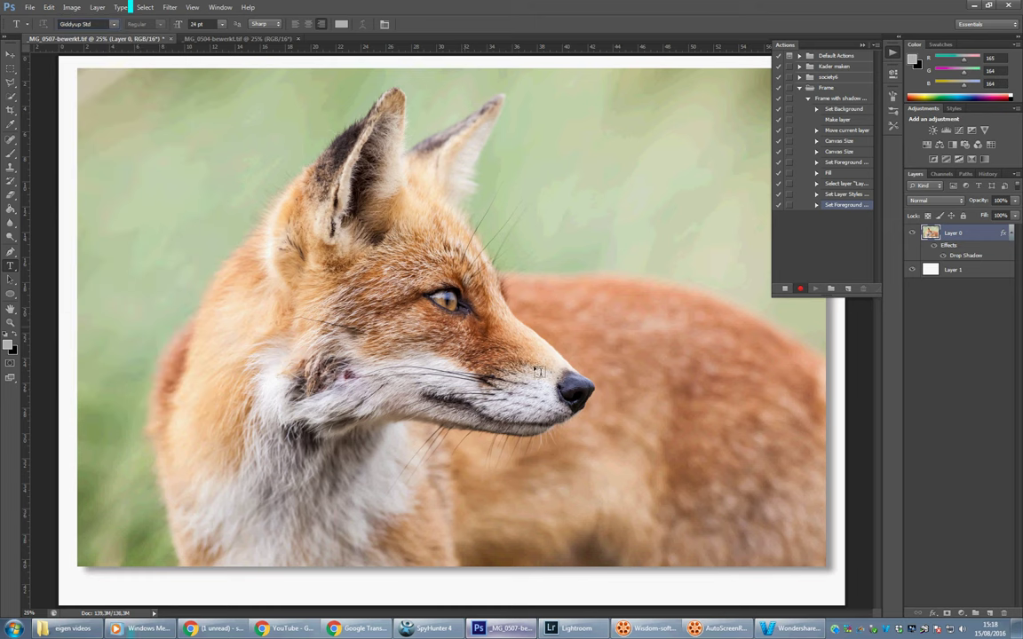
- Type the caption 'Your text or name' in the bottom-right border and nudge it into place
mouse_move(714, 594)
left_mouse_down()
mouse_move(759, 578)
mouse_move(831, 582)
mouse_move(825, 576)
left_mouse_up()
left_click(798, 583)
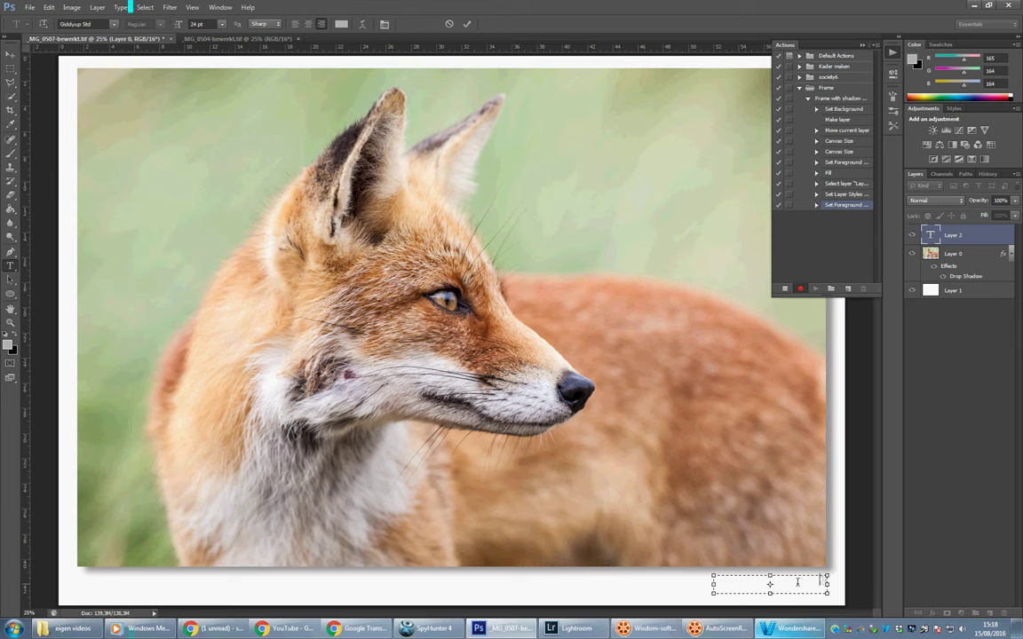
type("Tiffe")
type("n")
type(" Ph")
type("ot")
left_click(10, 55)
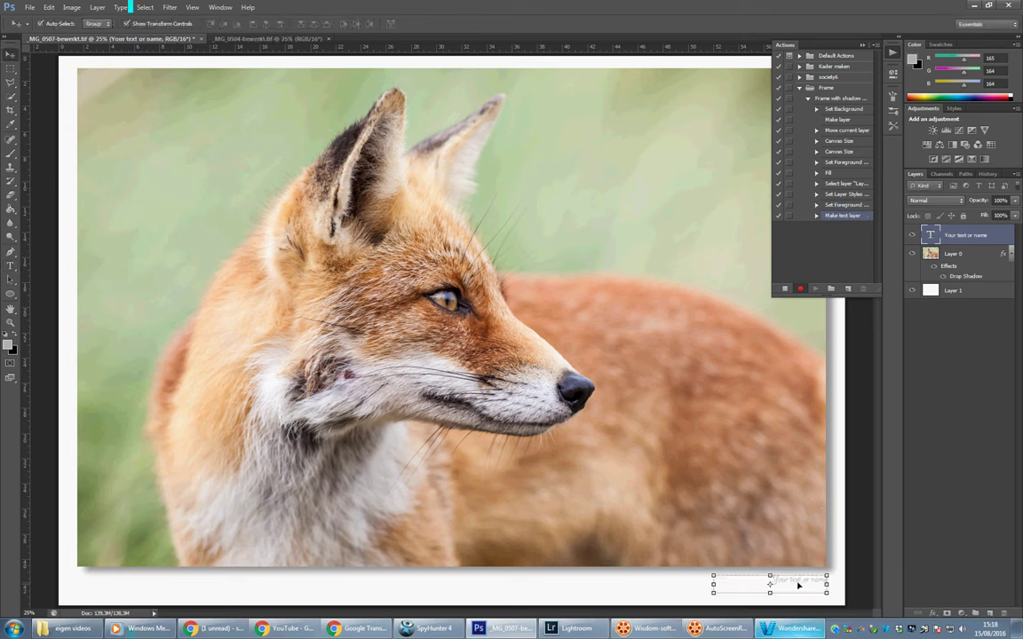
left_click_drag(805, 585, 802, 585)
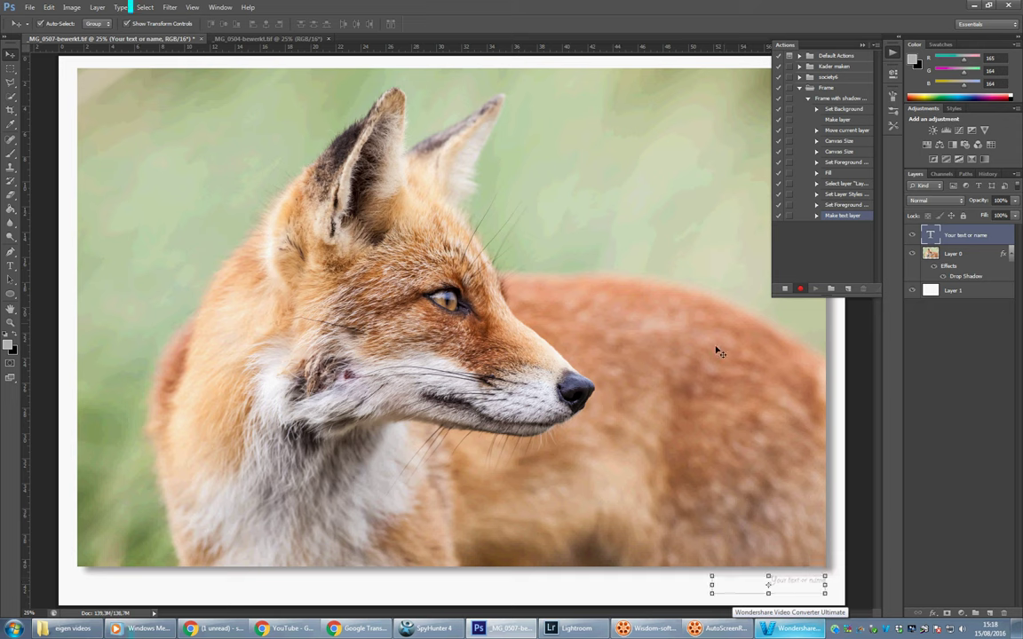
- Stop recording, then play 'Frame with shadow and text' on _MG_0504-bewerkt.tif
left_click(784, 289)
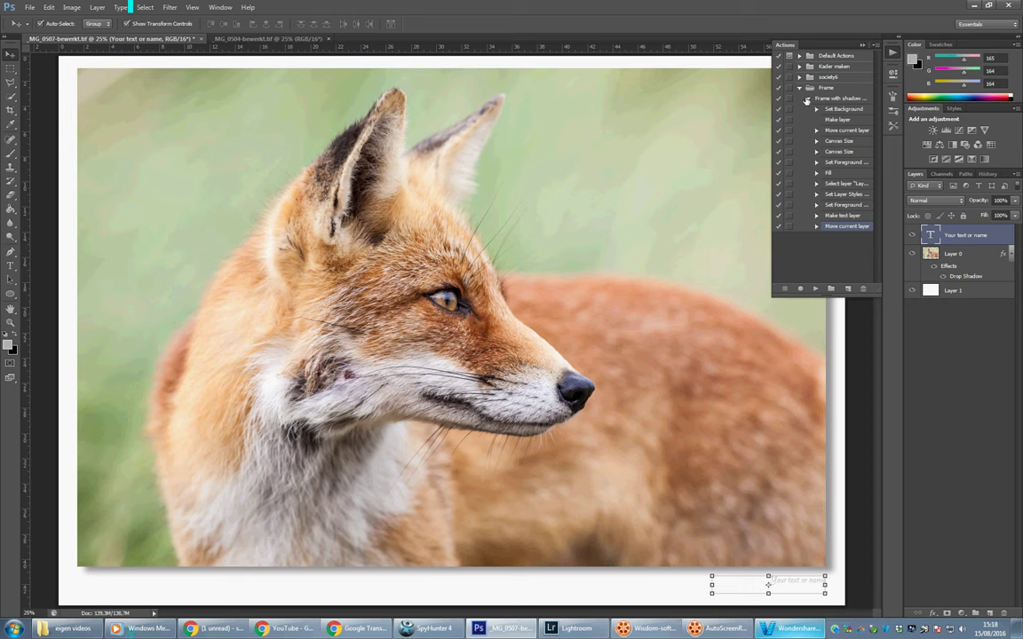
left_click(807, 98)
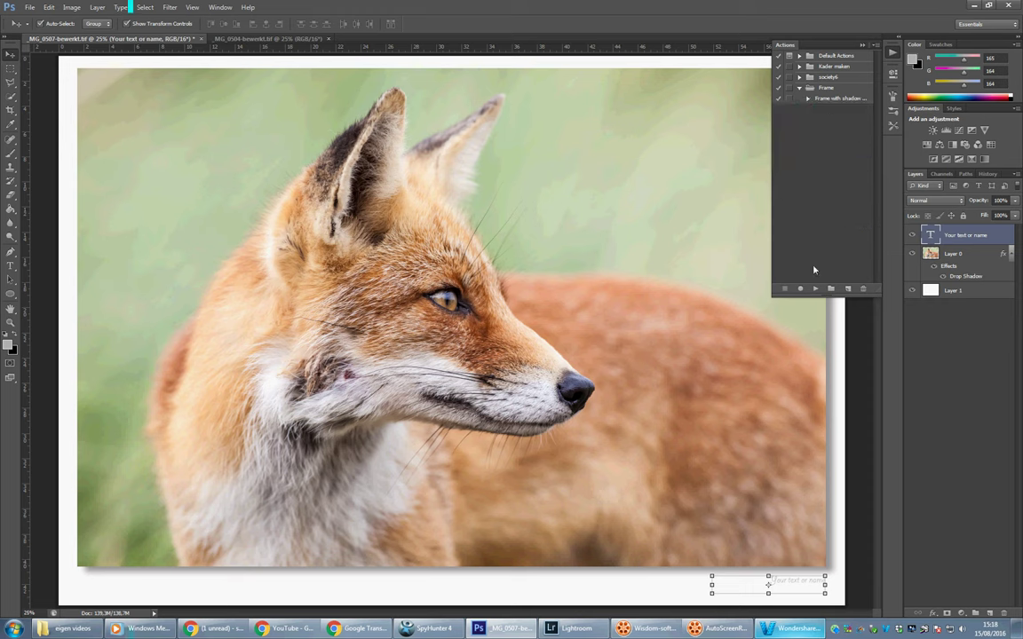
left_click(266, 40)
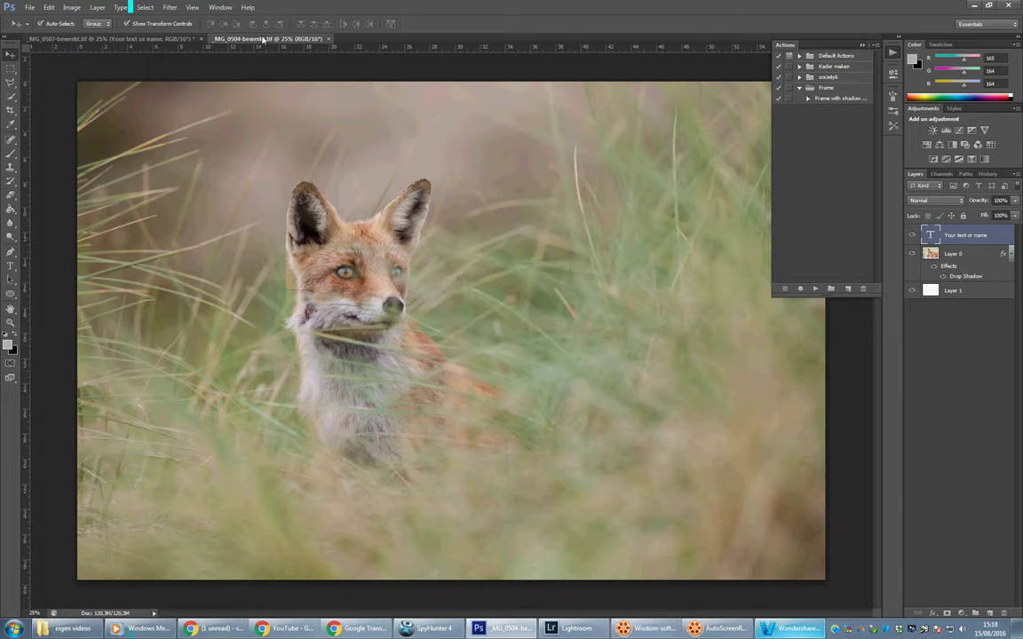
left_click(841, 99)
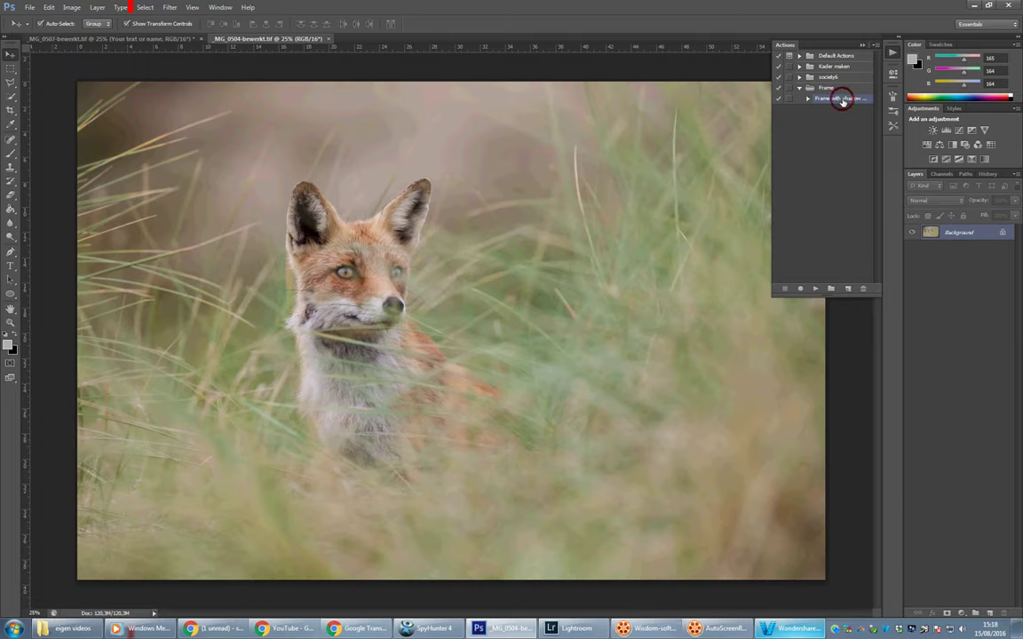
left_click(815, 290)
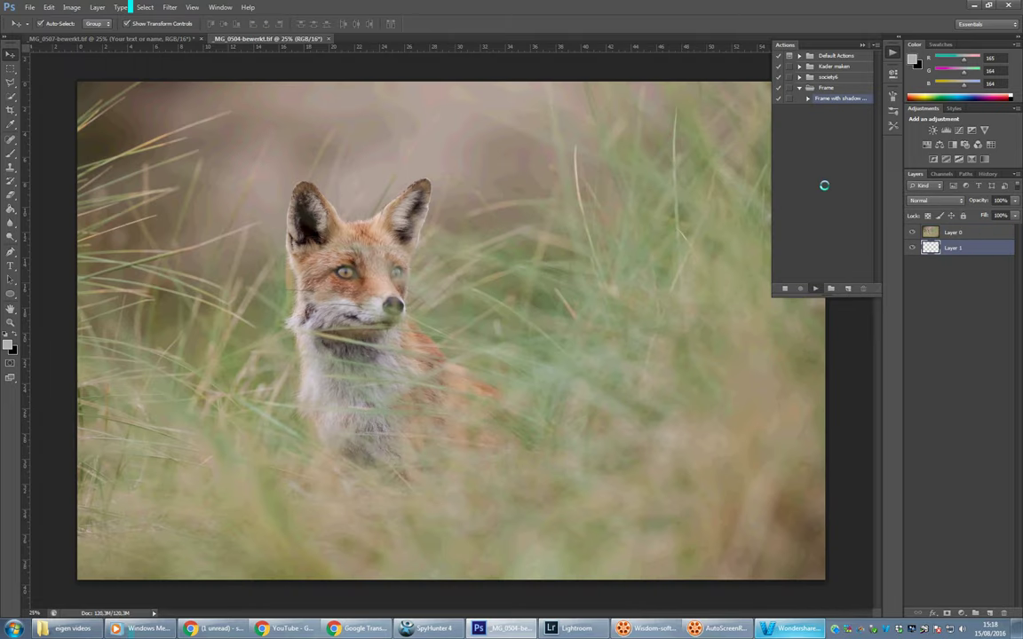